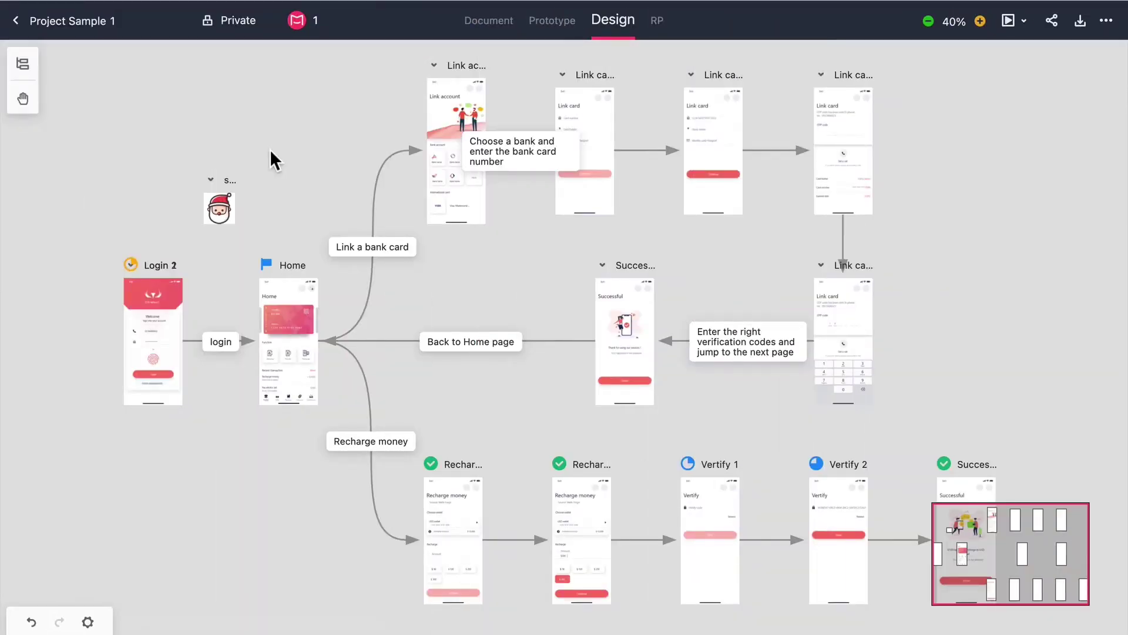
Open the Home artboard of Project Sample 1 in the detail view
{"action": "double_click", "coordinate": [290, 325]}
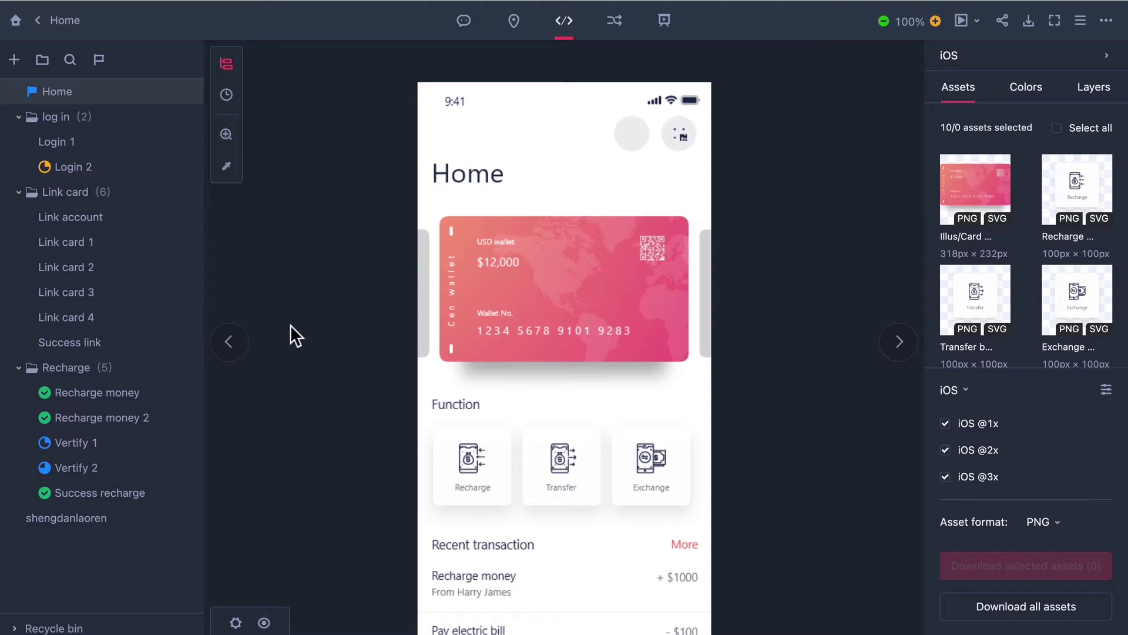
In Prototype mode, draw a hotspot over the Home title and link it to Login 2
{"action": "left_click", "coordinate": [616, 23]}
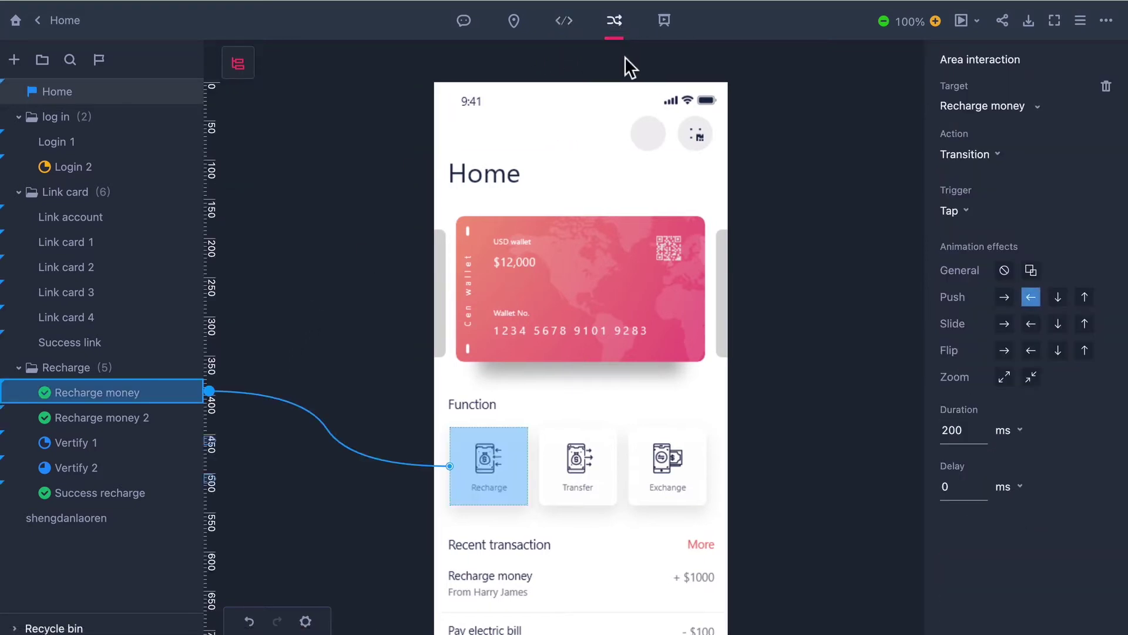
{"action": "left_click", "coordinate": [625, 56]}
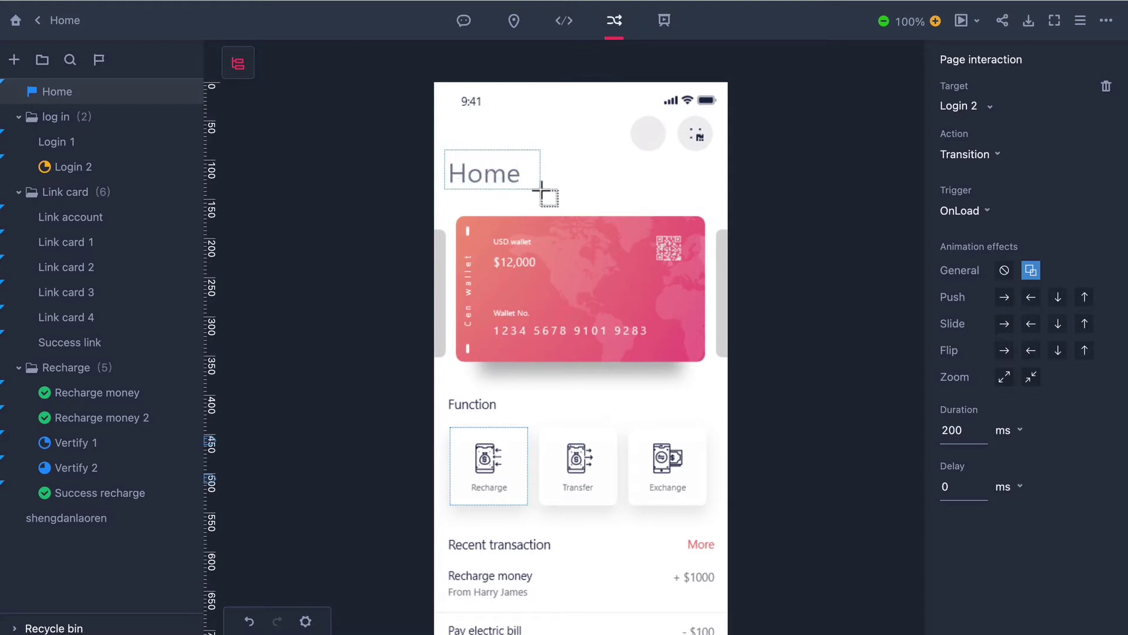
{"action": "mouse_move", "coordinate": [527, 178]}
{"action": "left_mouse_down"}
{"action": "mouse_move", "coordinate": [486, 177]}
{"action": "mouse_move", "coordinate": [537, 187]}
{"action": "left_mouse_up"}
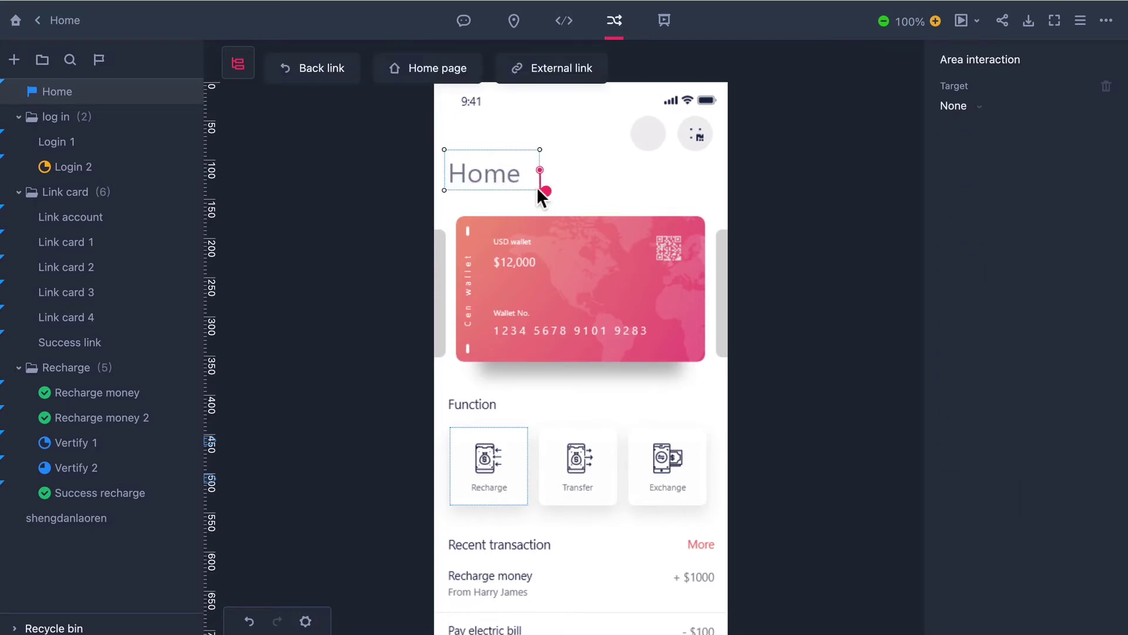
{"action": "left_click_drag", "start_coordinate": [444, 170], "coordinate": [188, 182]}
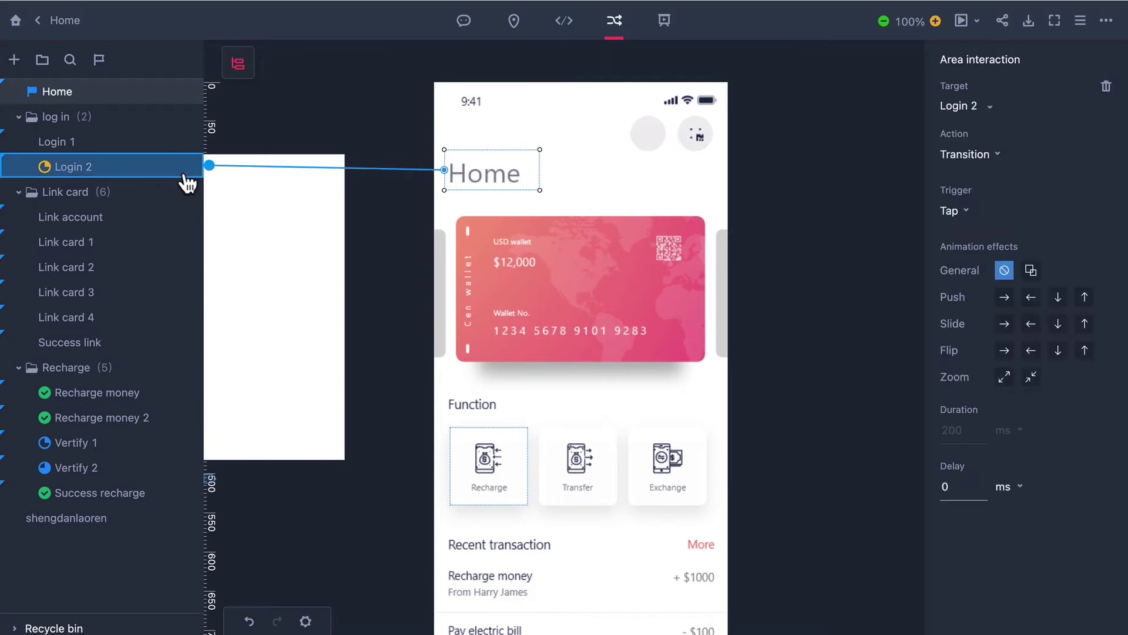
Link the avatar circle hotspot on Home to the Link account page
{"action": "left_click", "coordinate": [646, 129]}
{"action": "left_click", "coordinate": [647, 128]}
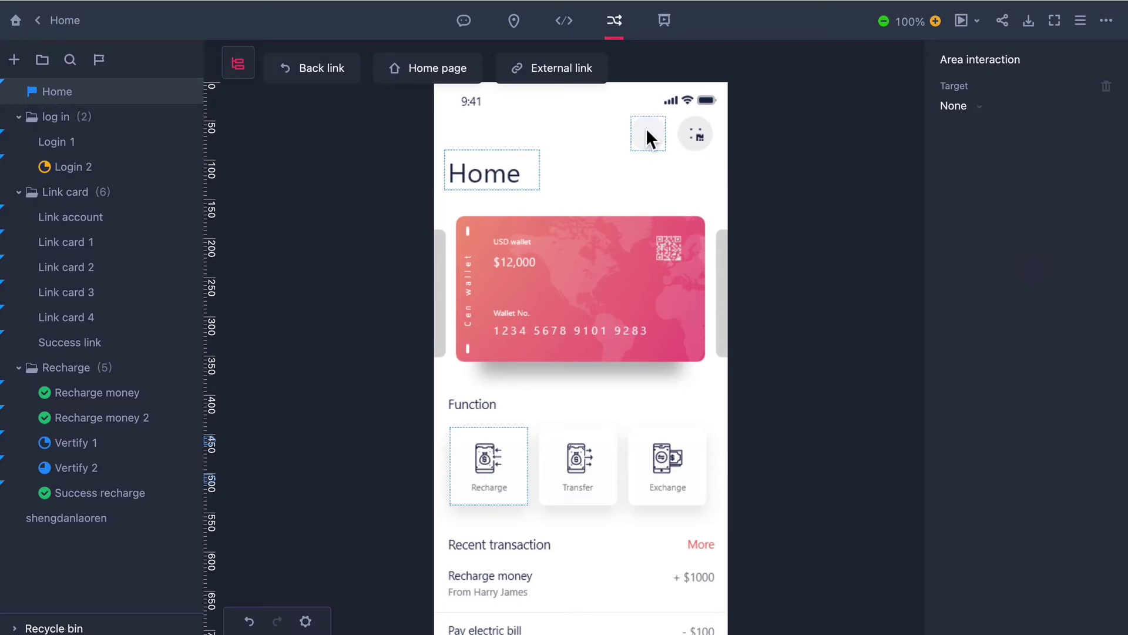
{"action": "left_click_drag", "start_coordinate": [647, 132], "coordinate": [173, 226]}
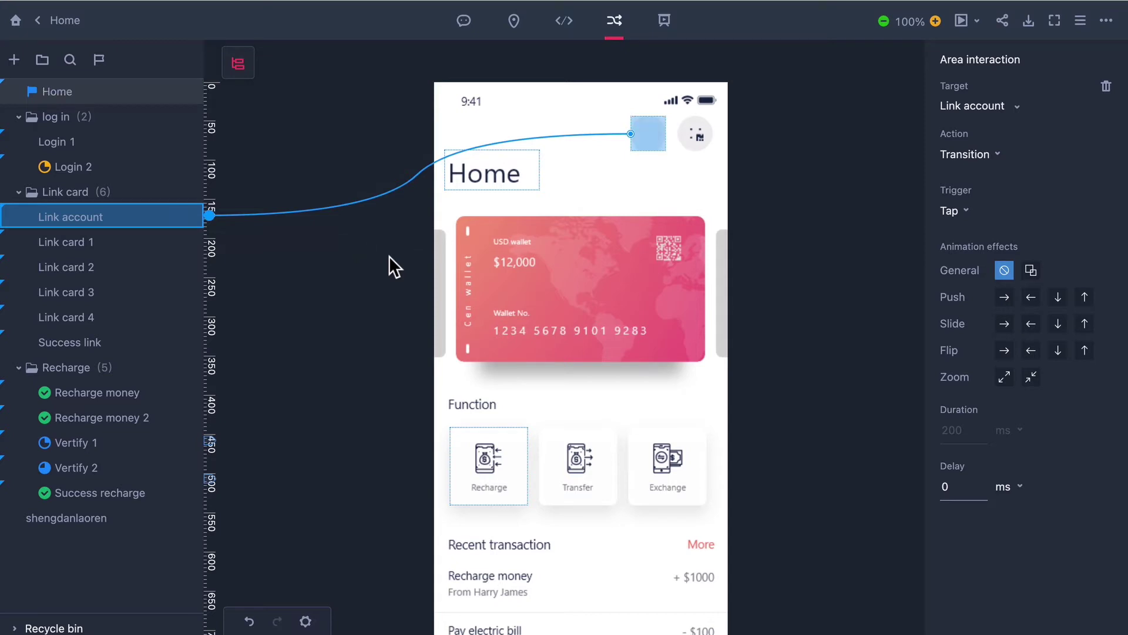
Change Home's OnLoad target to Link account, then reselect and nudge the Home title hotspot
{"action": "left_click", "coordinate": [838, 128]}
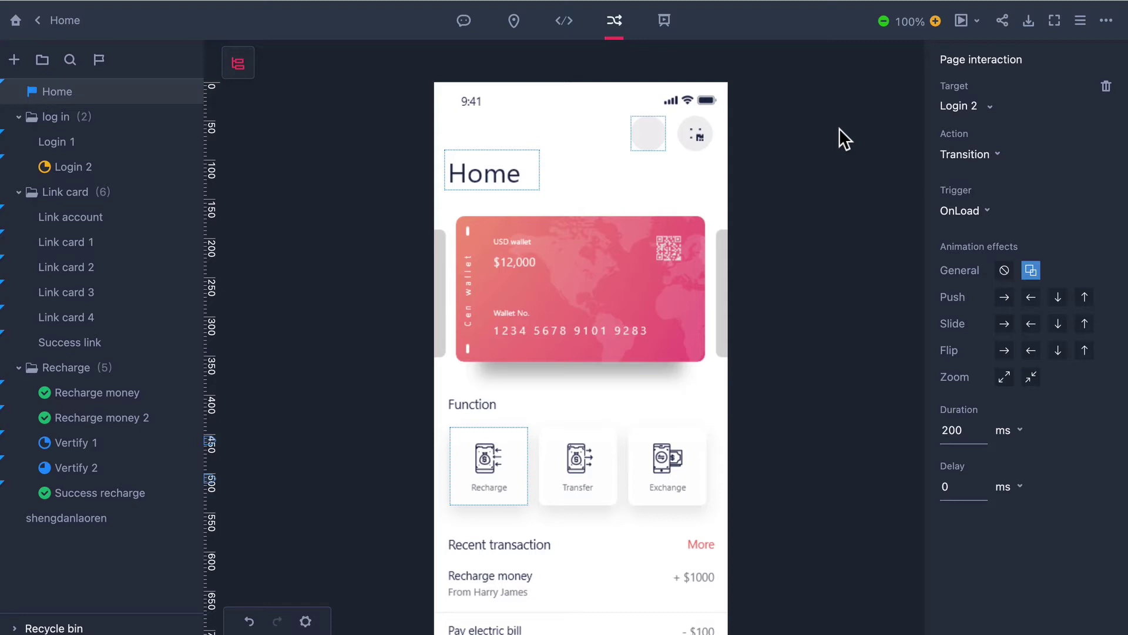
{"action": "left_click", "coordinate": [990, 108]}
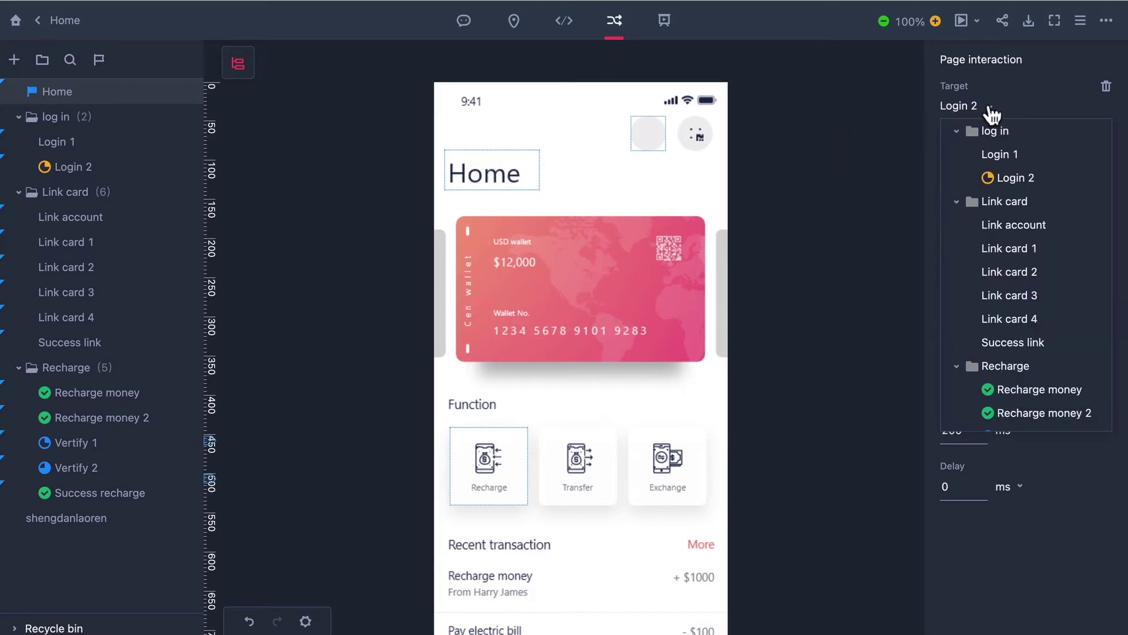
{"action": "left_click", "coordinate": [1014, 224]}
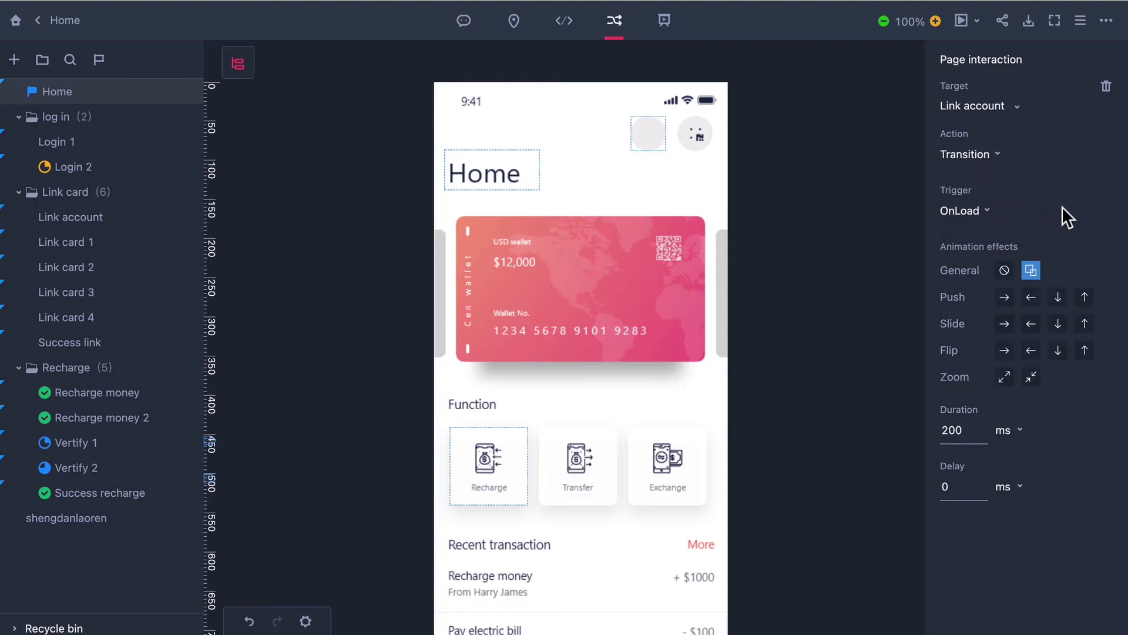
{"action": "left_click", "coordinate": [509, 176]}
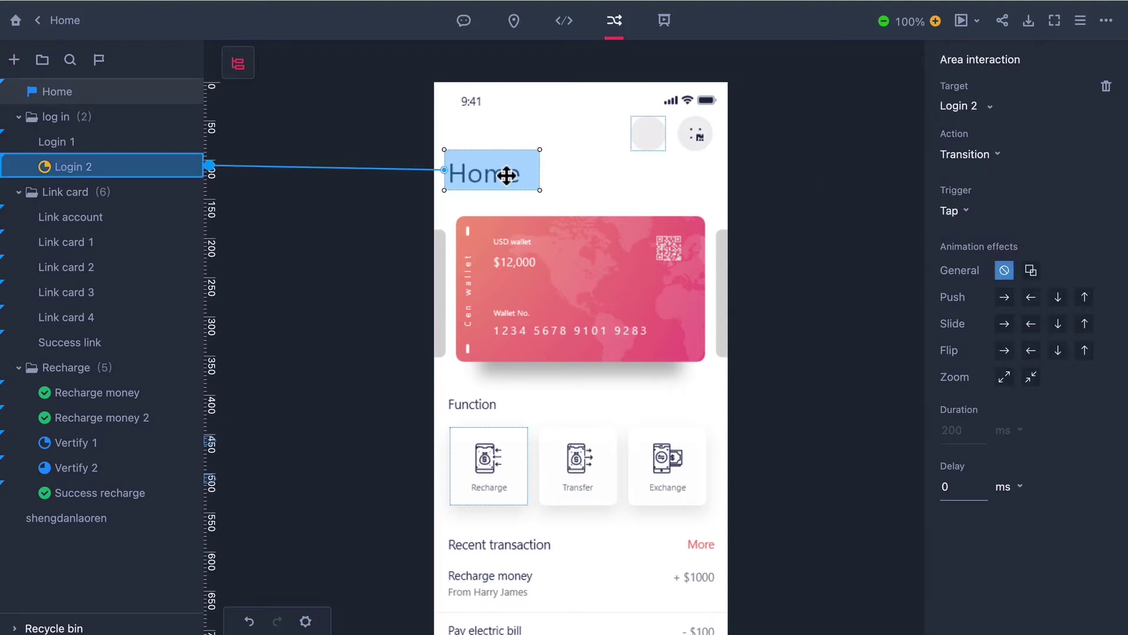
{"action": "mouse_move", "coordinate": [506, 175]}
{"action": "left_mouse_down"}
{"action": "mouse_move", "coordinate": [510, 286]}
{"action": "mouse_move", "coordinate": [504, 174]}
{"action": "mouse_move", "coordinate": [492, 283]}
{"action": "mouse_move", "coordinate": [495, 176]}
{"action": "left_mouse_up"}
Set the Home title link to a Tap-triggered Slide down transition with a 500 ms delay
{"action": "left_click", "coordinate": [989, 170]}
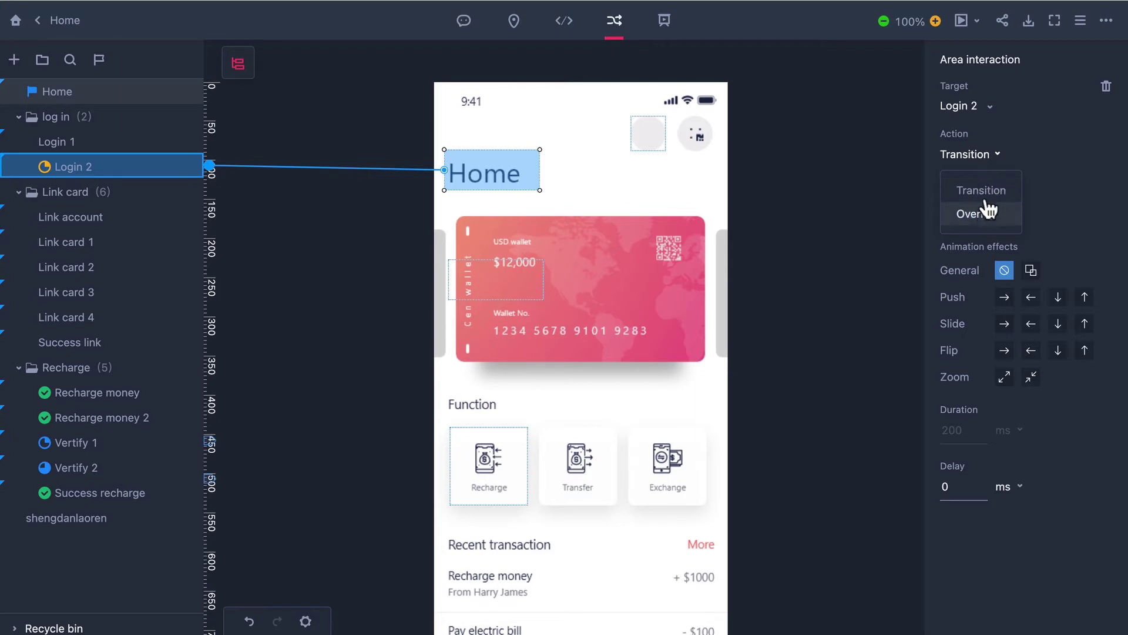
{"action": "left_click", "coordinate": [1021, 152]}
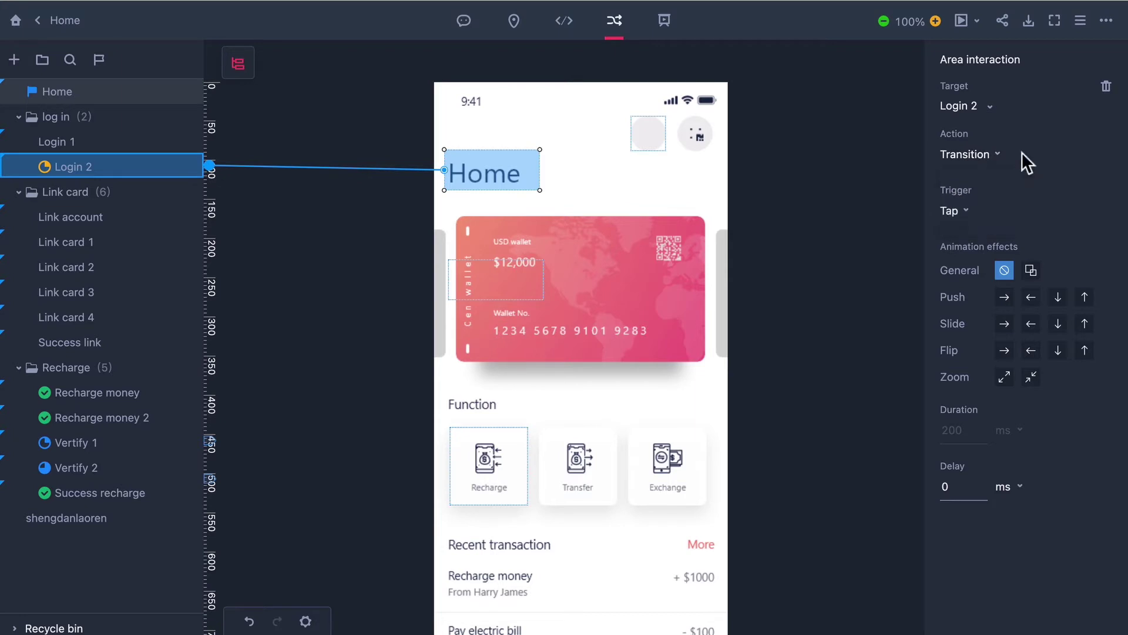
{"action": "left_click", "coordinate": [963, 212]}
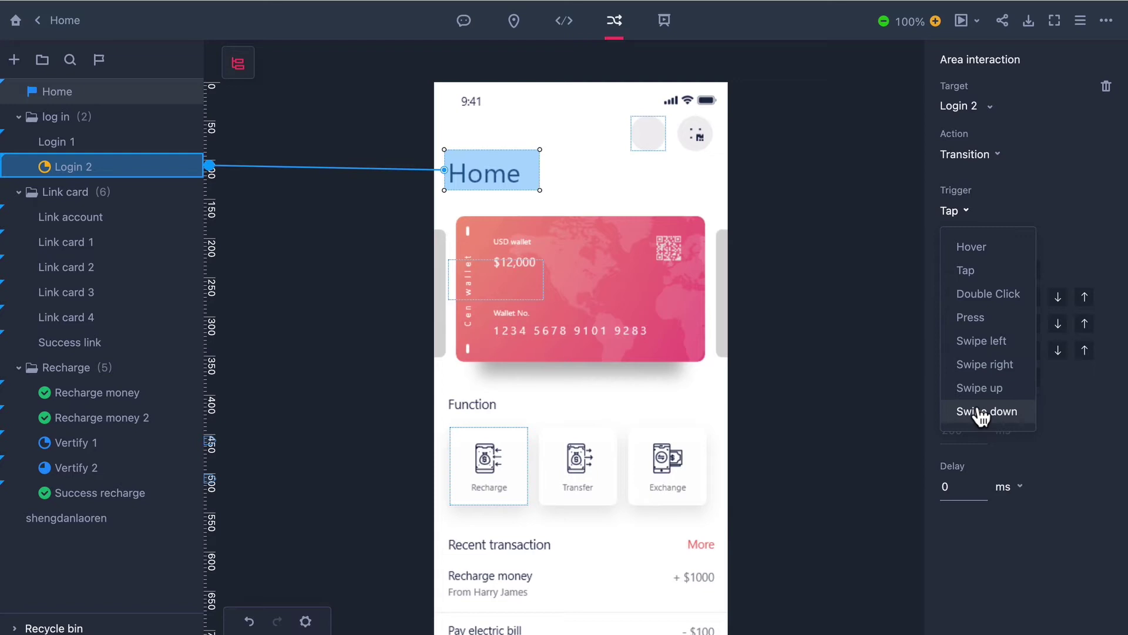
{"action": "left_click", "coordinate": [1101, 257]}
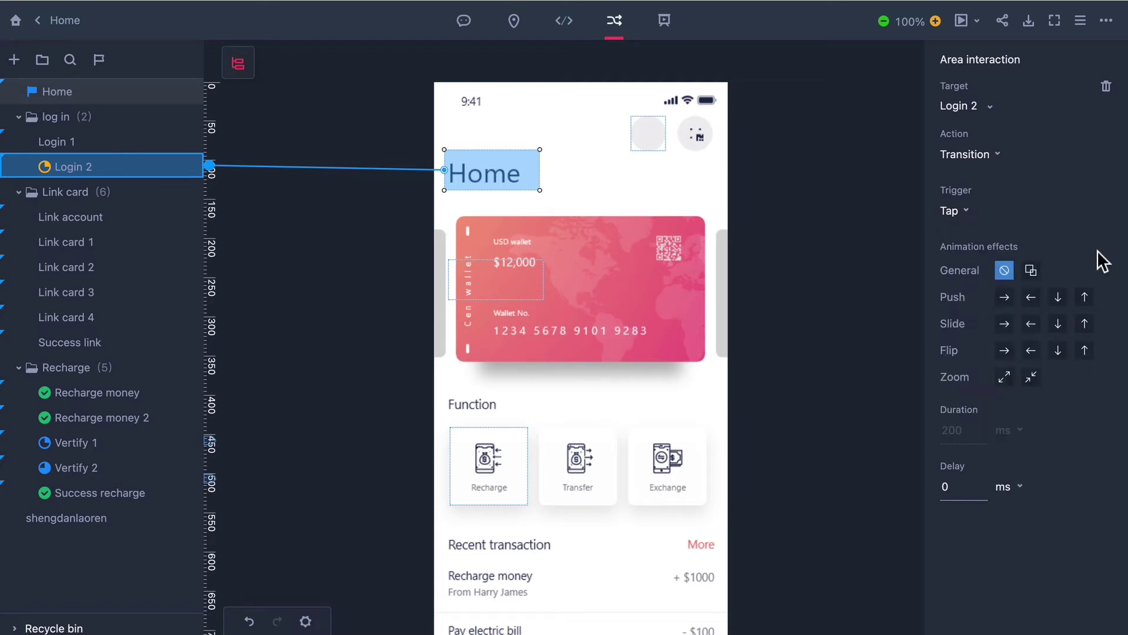
{"action": "left_click", "coordinate": [1058, 323]}
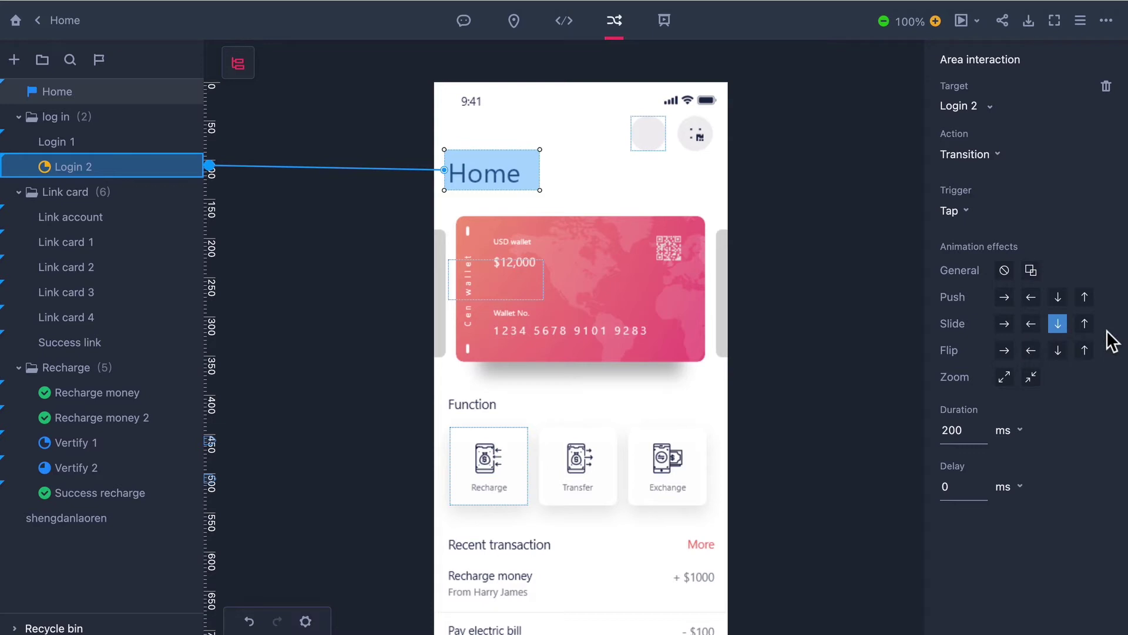
{"action": "left_click", "coordinate": [1018, 431]}
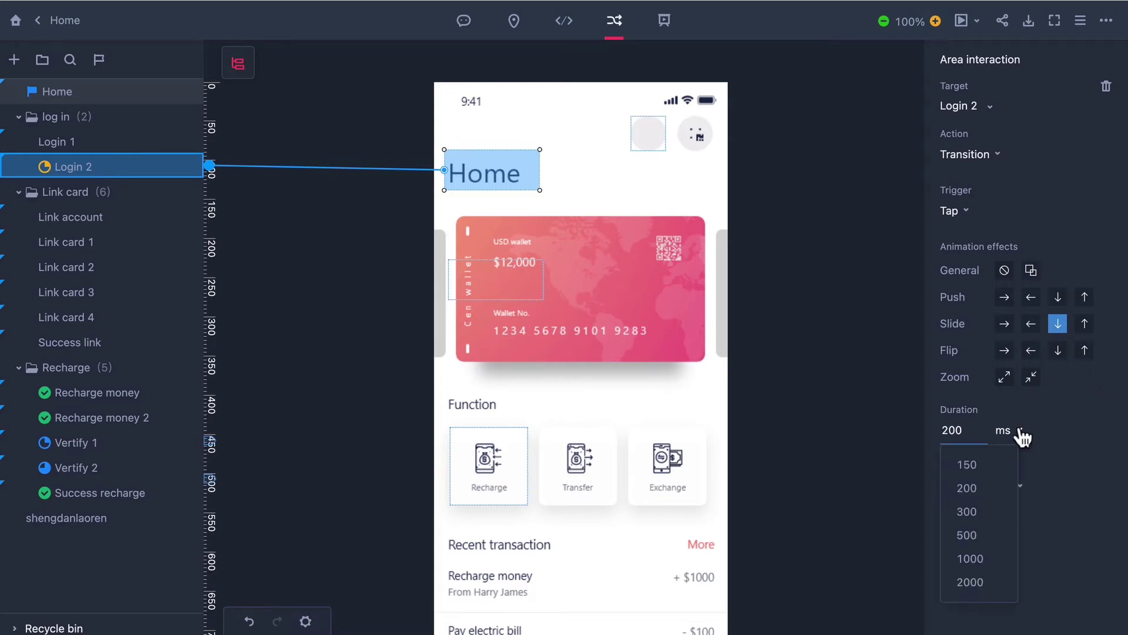
{"action": "left_click", "coordinate": [995, 532]}
{"action": "left_click", "coordinate": [1020, 488]}
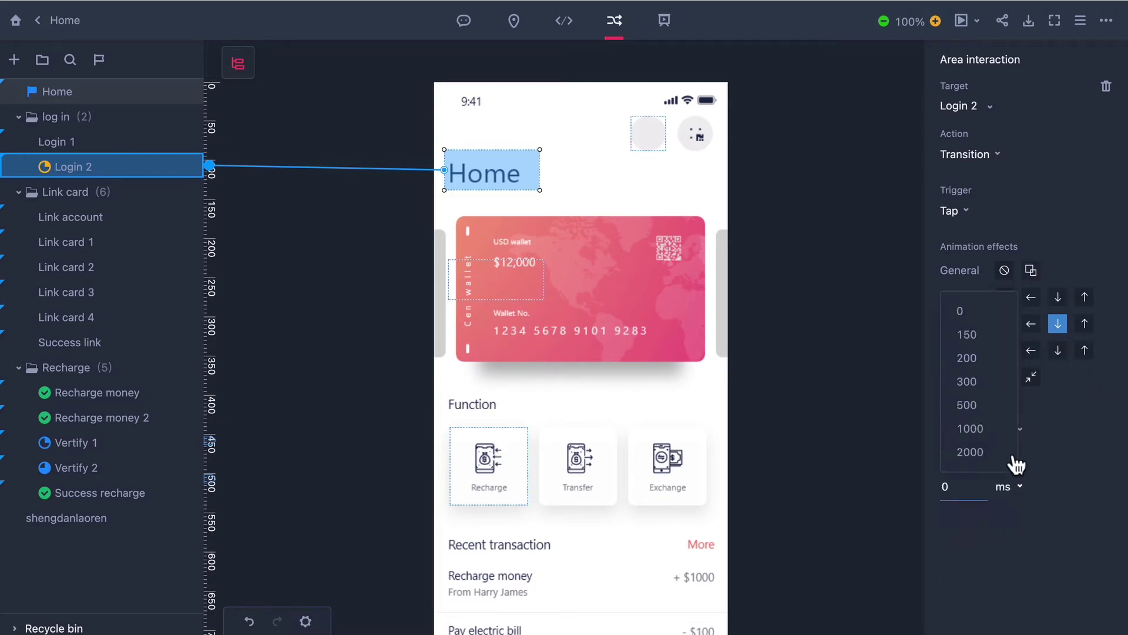
{"action": "left_click", "coordinate": [999, 404]}
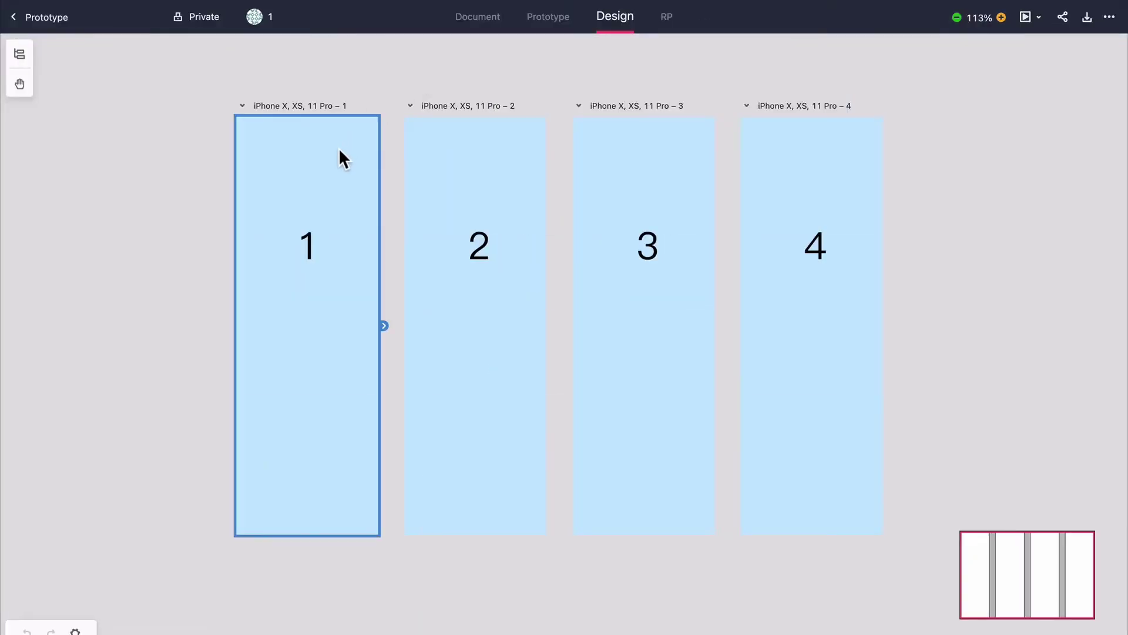
On artboard iPhone X, XS, 11 Pro – 1, make a hotspot around the 1 that links Back
{"action": "double_click", "coordinate": [340, 152]}
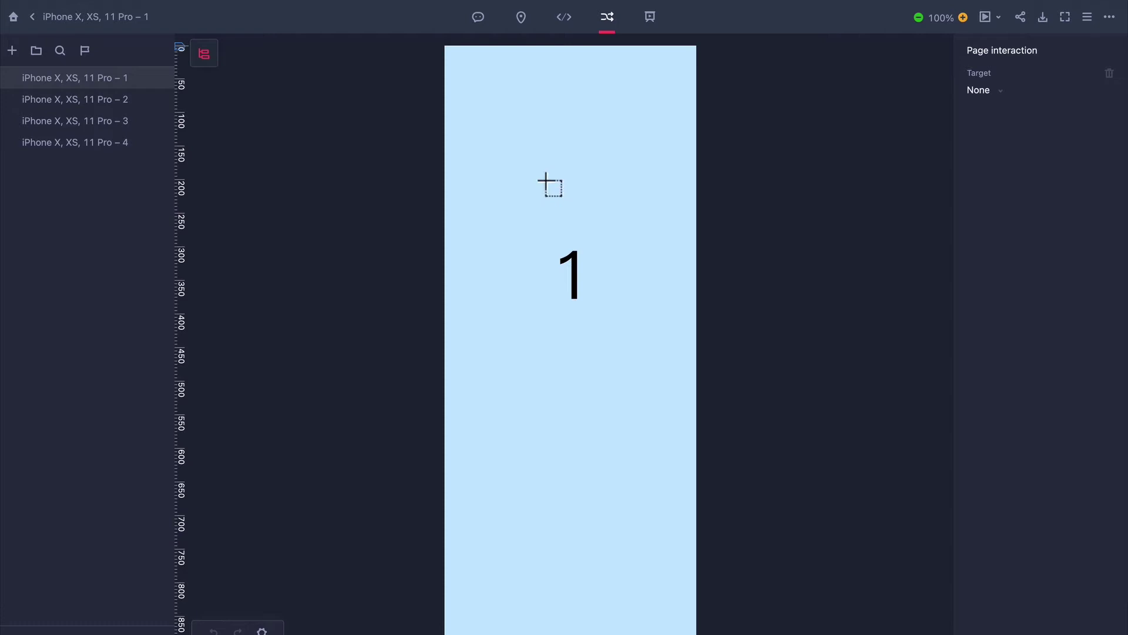
{"action": "left_click_drag", "start_coordinate": [494, 218], "coordinate": [470, 64]}
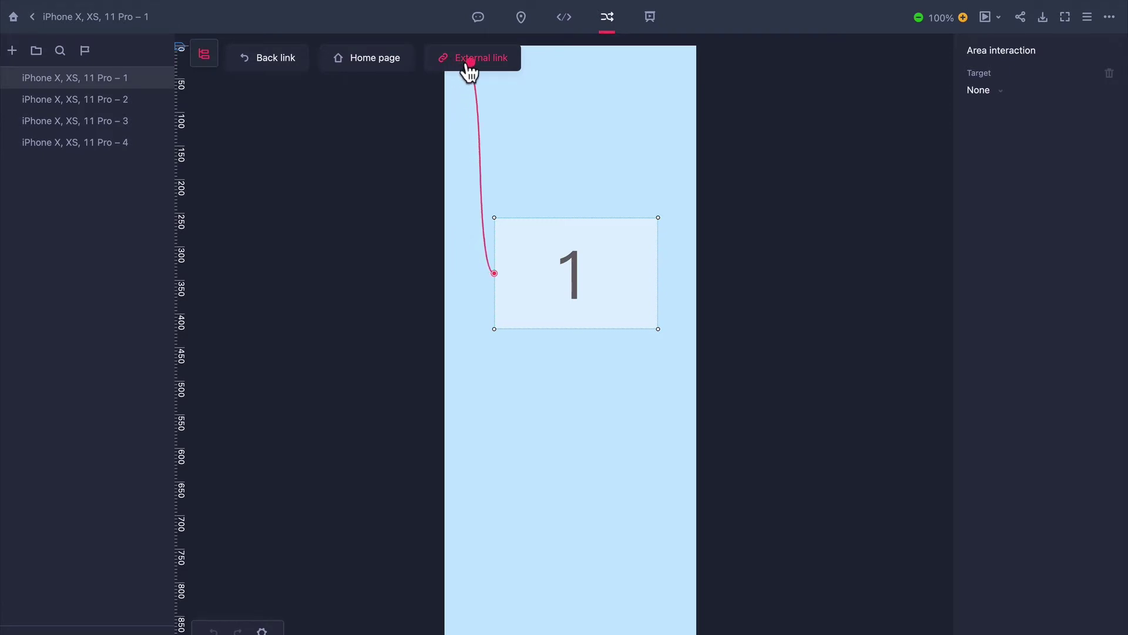
{"action": "left_click_drag", "start_coordinate": [470, 63], "coordinate": [280, 63]}
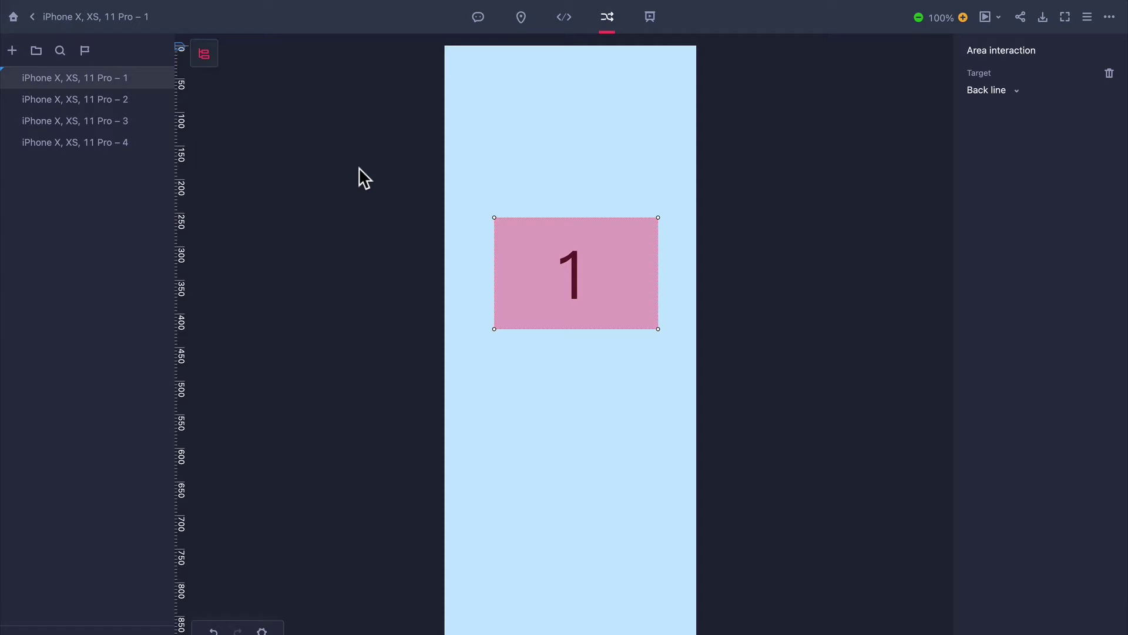
Add hotspots over the 2 and 3 on artboards 2 and 3, then preview from page 2
{"action": "left_click", "coordinate": [129, 101]}
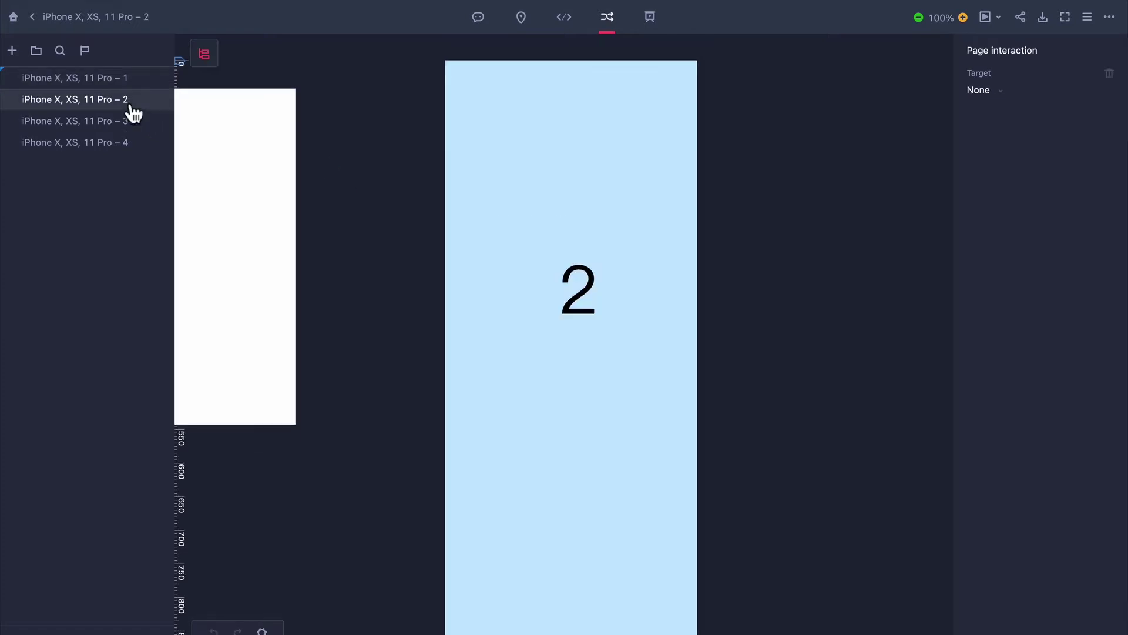
{"action": "left_click_drag", "start_coordinate": [488, 245], "coordinate": [159, 91]}
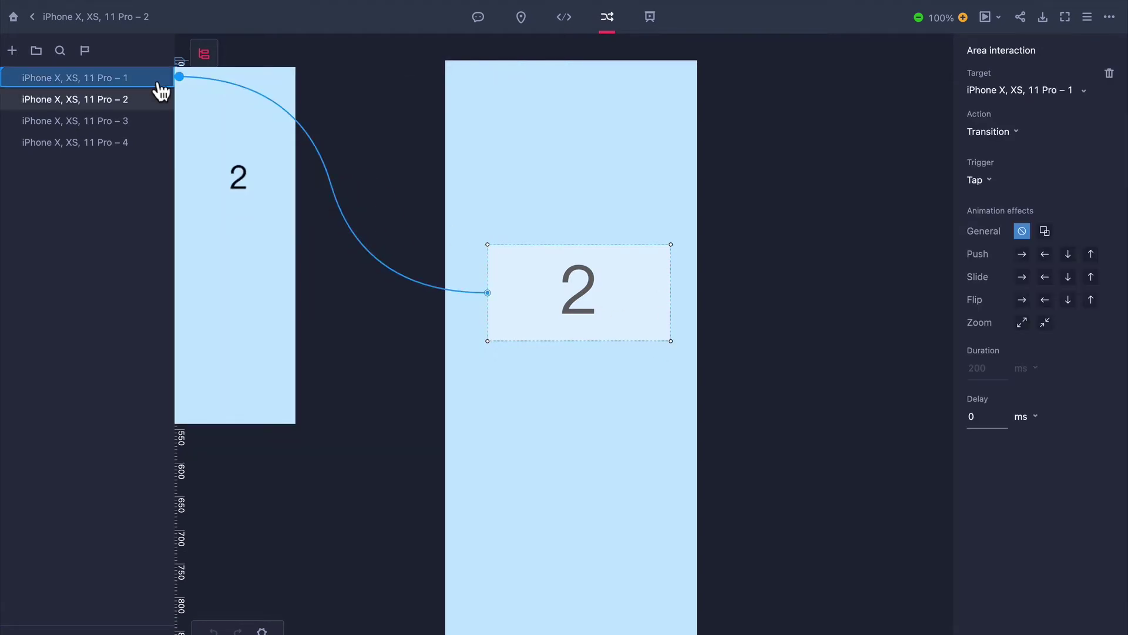
{"action": "left_click", "coordinate": [146, 128]}
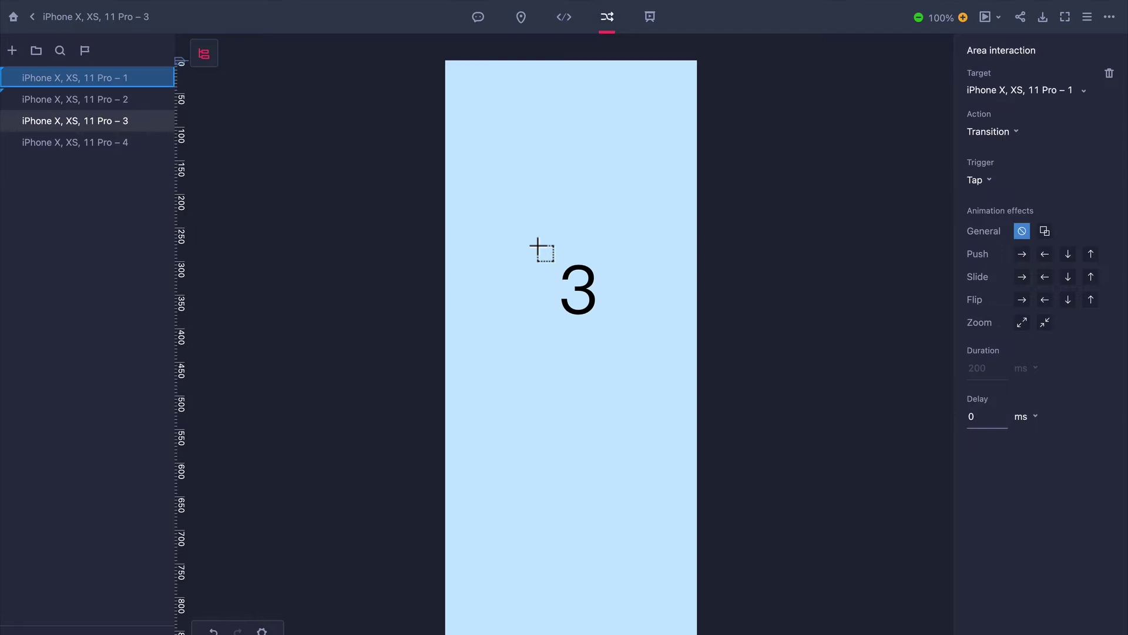
{"action": "left_click_drag", "start_coordinate": [496, 238], "coordinate": [141, 83]}
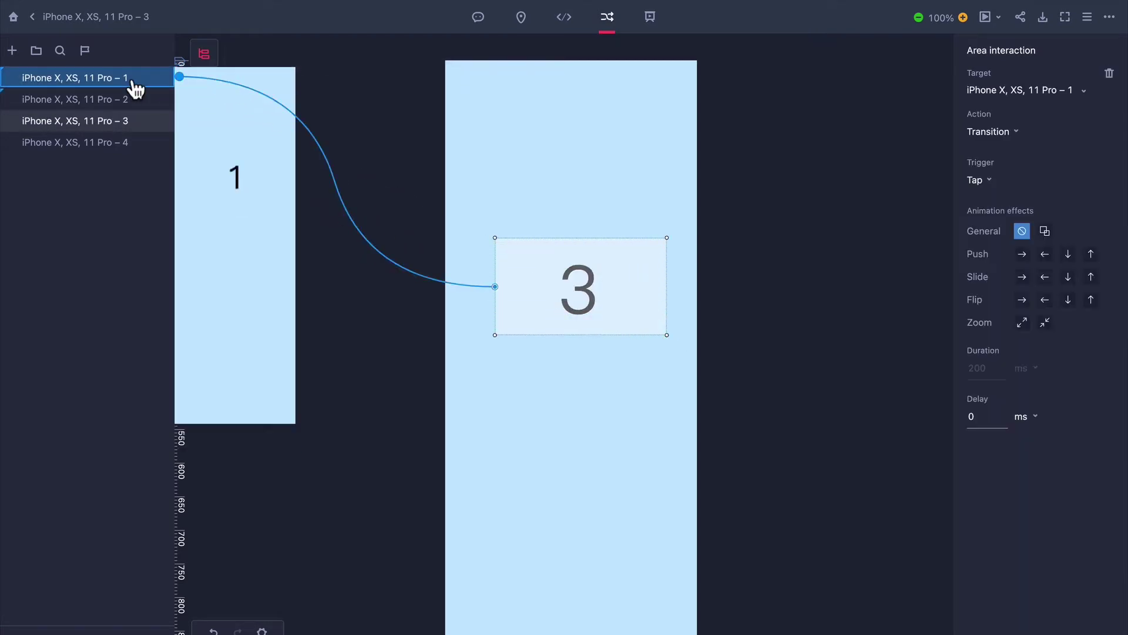
{"action": "left_click", "coordinate": [147, 103]}
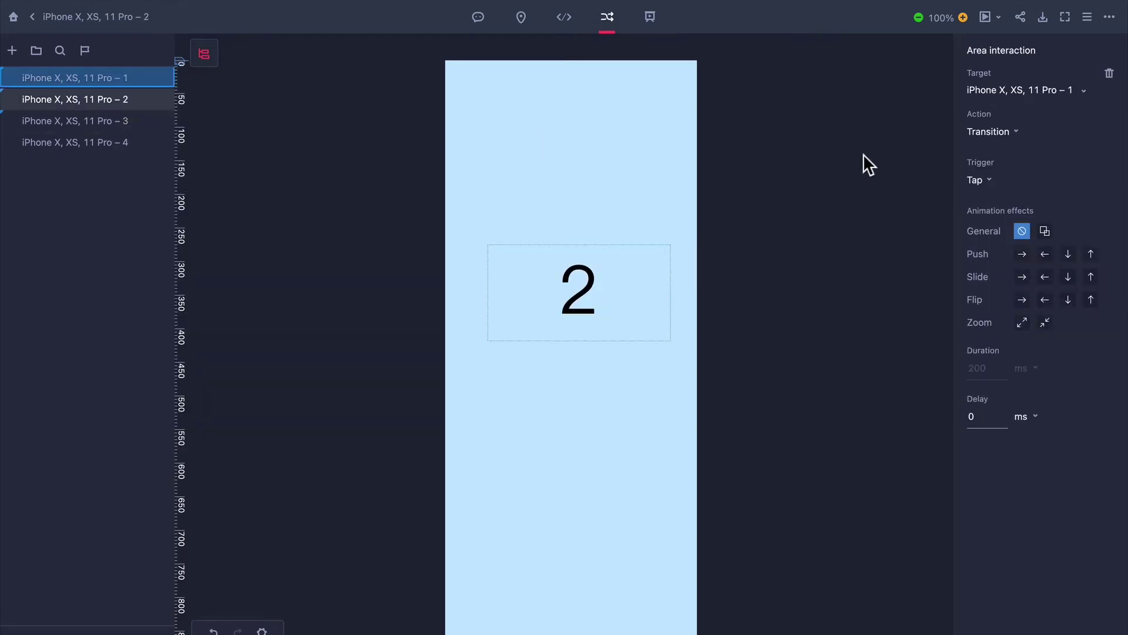
{"action": "left_click", "coordinate": [985, 17]}
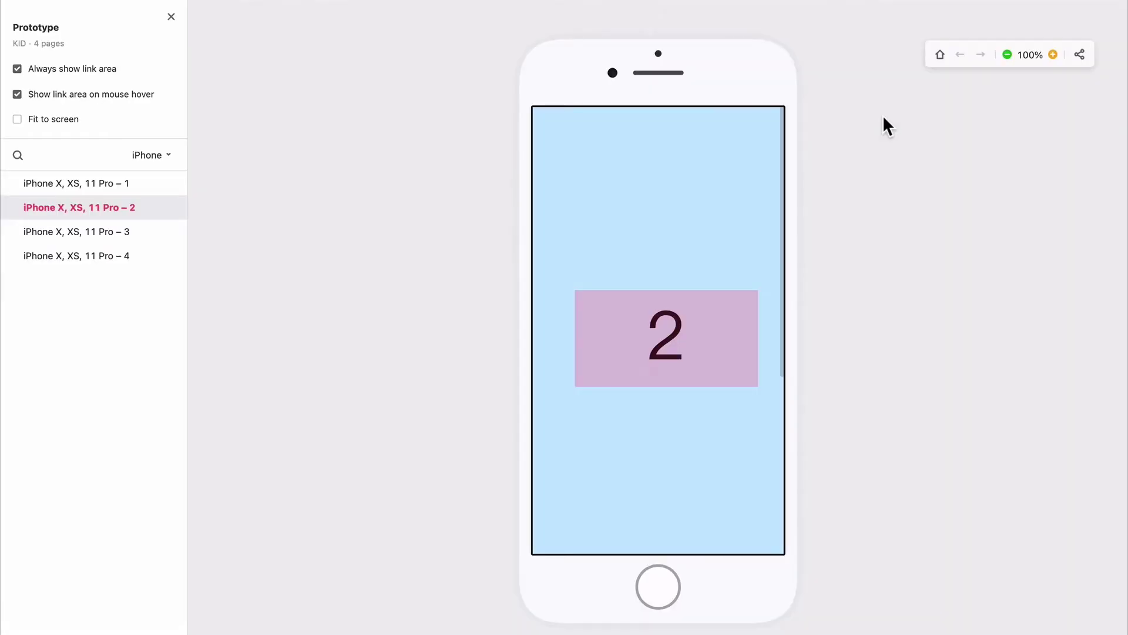
Click through the links between pages 1, 2 and 3 in the preview
{"action": "left_click", "coordinate": [674, 343]}
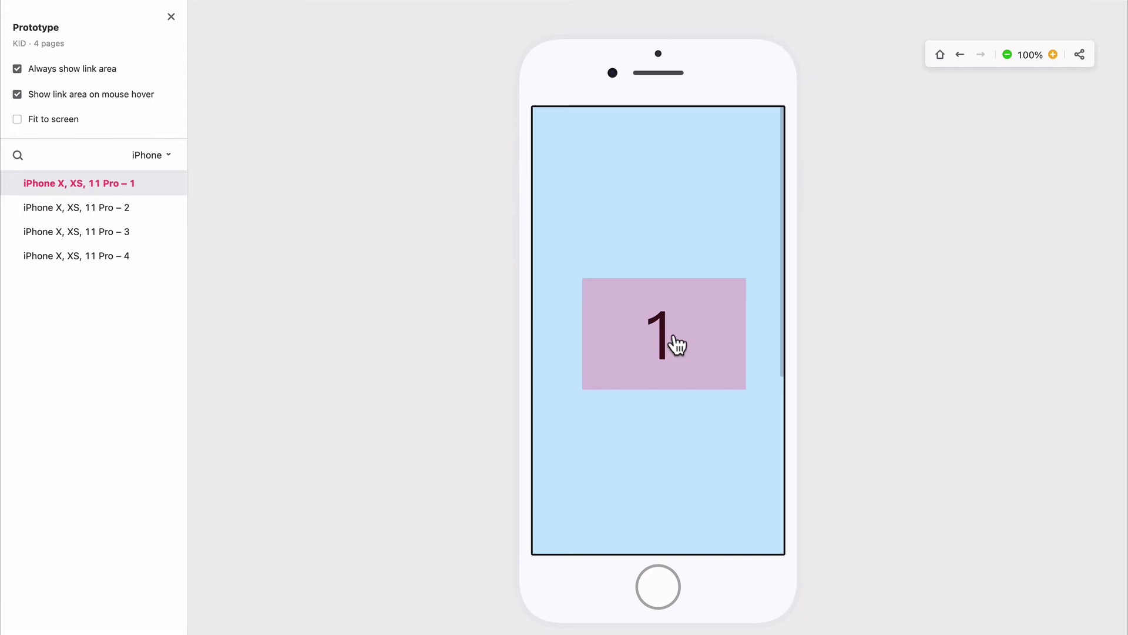
{"action": "left_click", "coordinate": [708, 331]}
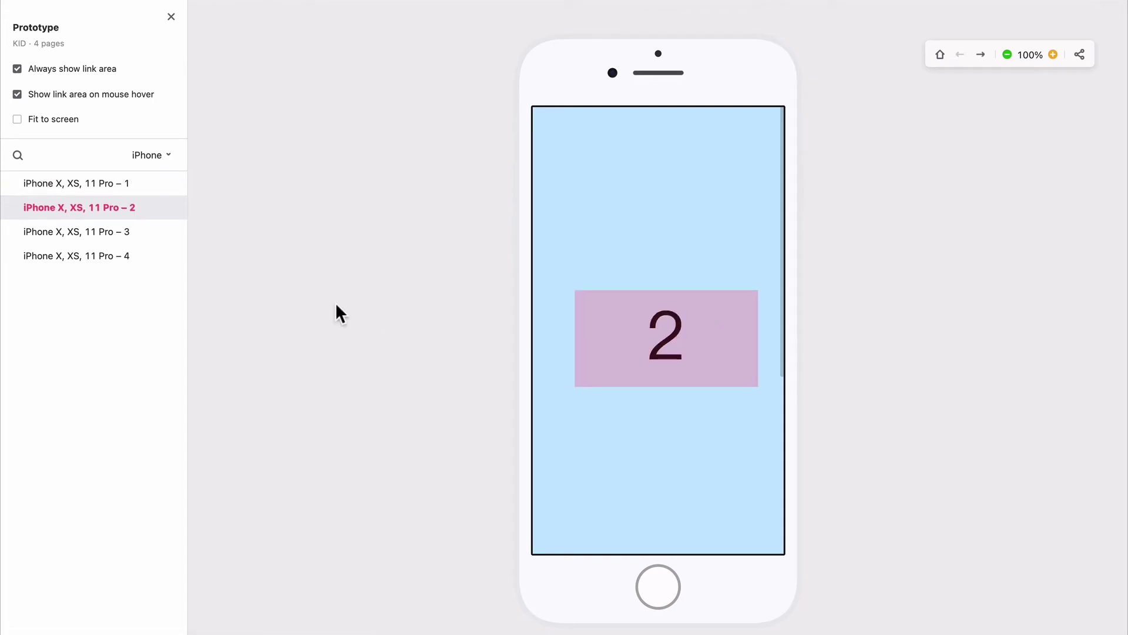
{"action": "left_click", "coordinate": [127, 237]}
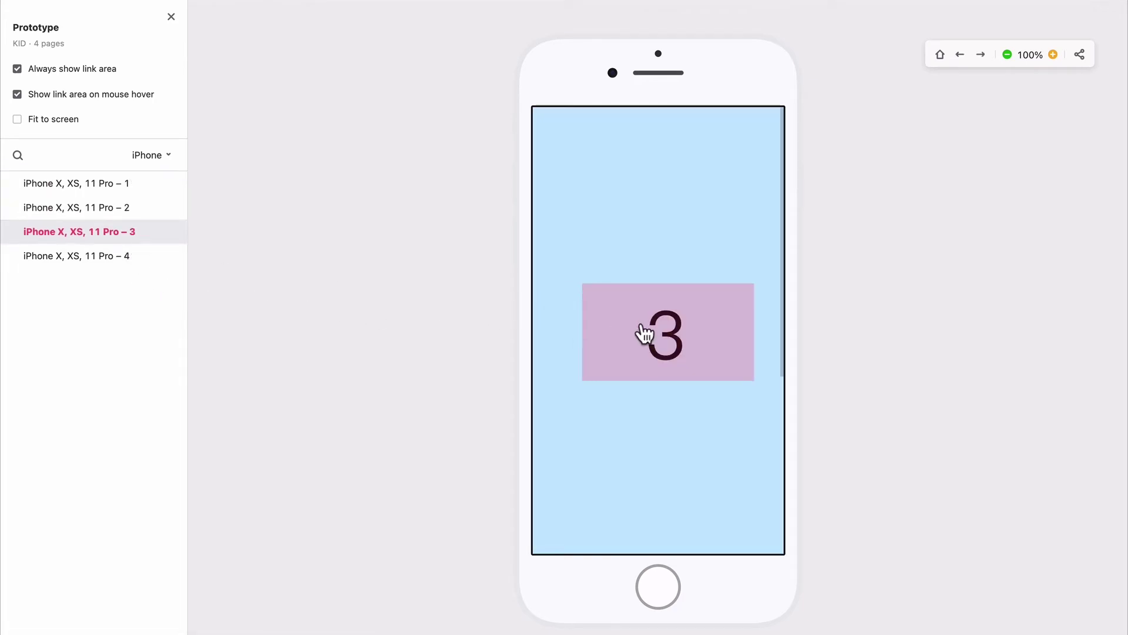
{"action": "left_click", "coordinate": [714, 340]}
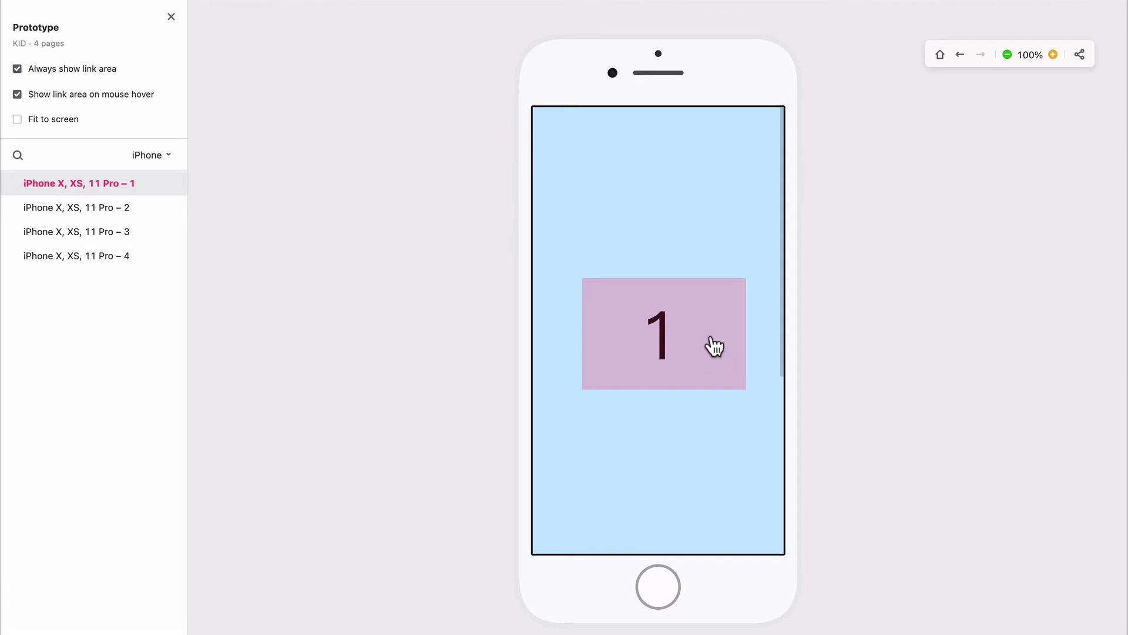
{"action": "left_click", "coordinate": [710, 341]}
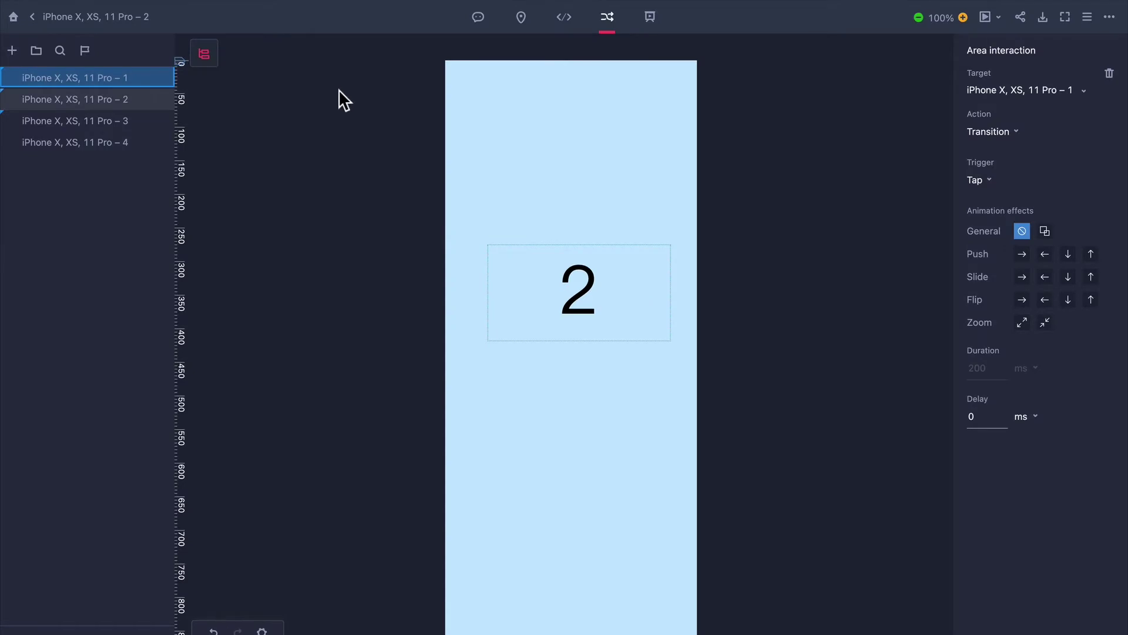
On page 2, draw a link area over the 2 targeting the home page
{"action": "left_click", "coordinate": [109, 82]}
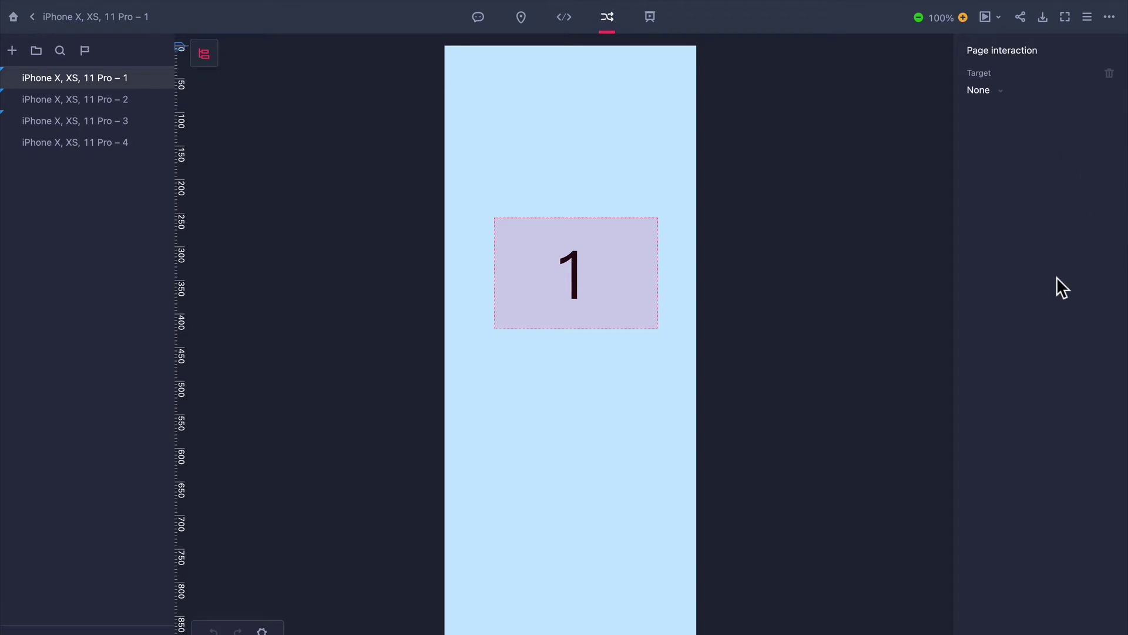
{"action": "key", "text": "Down"}
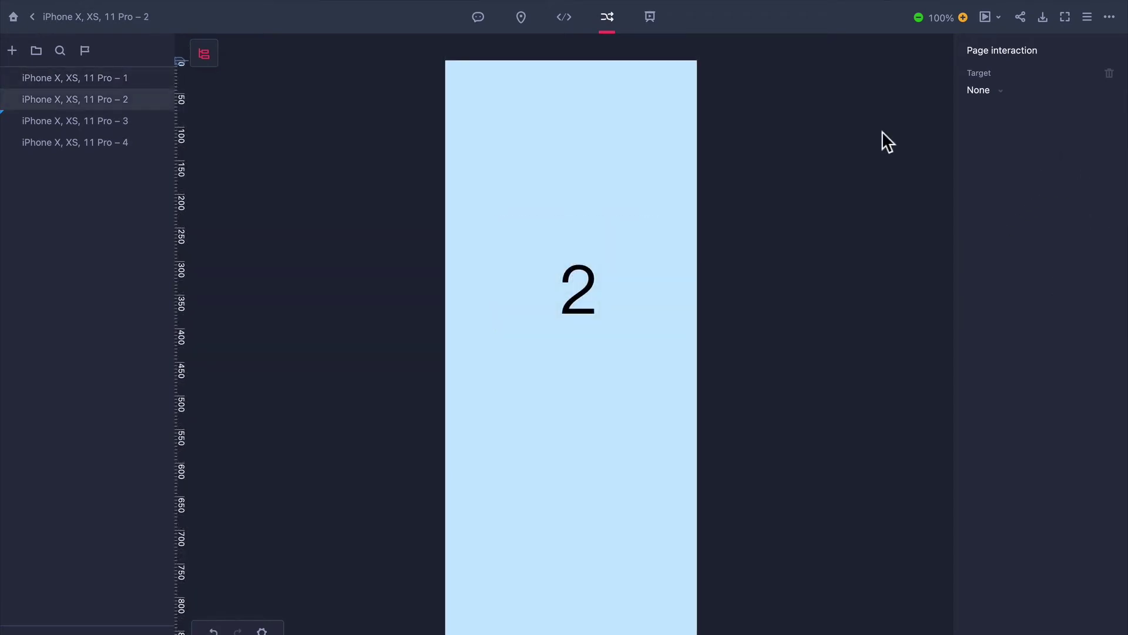
{"action": "left_click_drag", "start_coordinate": [511, 244], "coordinate": [373, 65]}
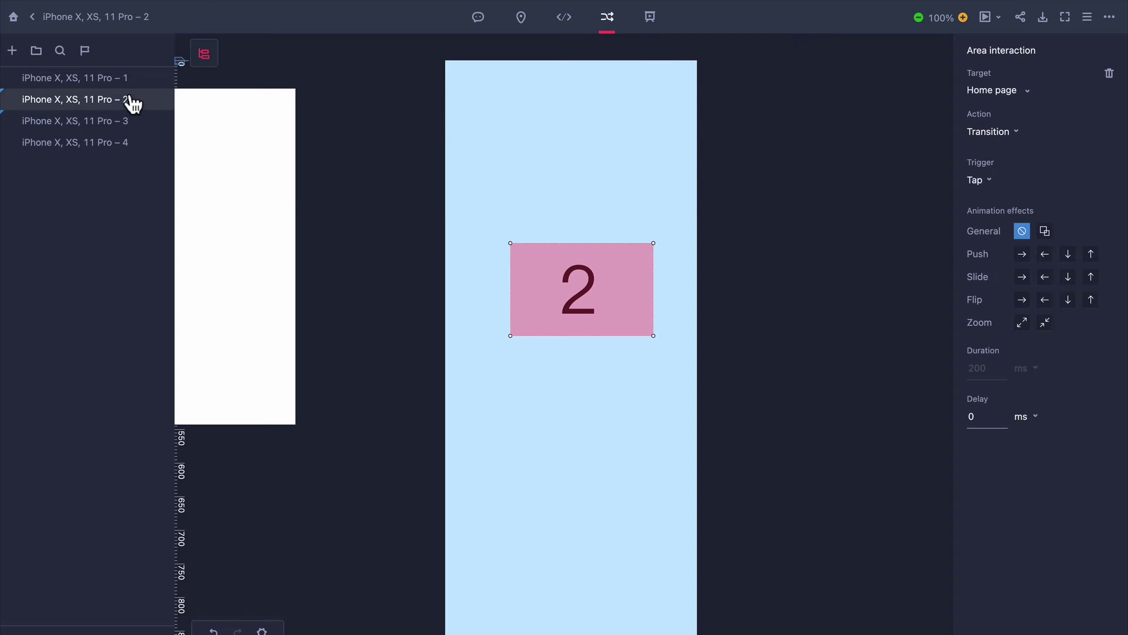
Set page 1 as the prototype's home screen
{"action": "left_click", "coordinate": [115, 85]}
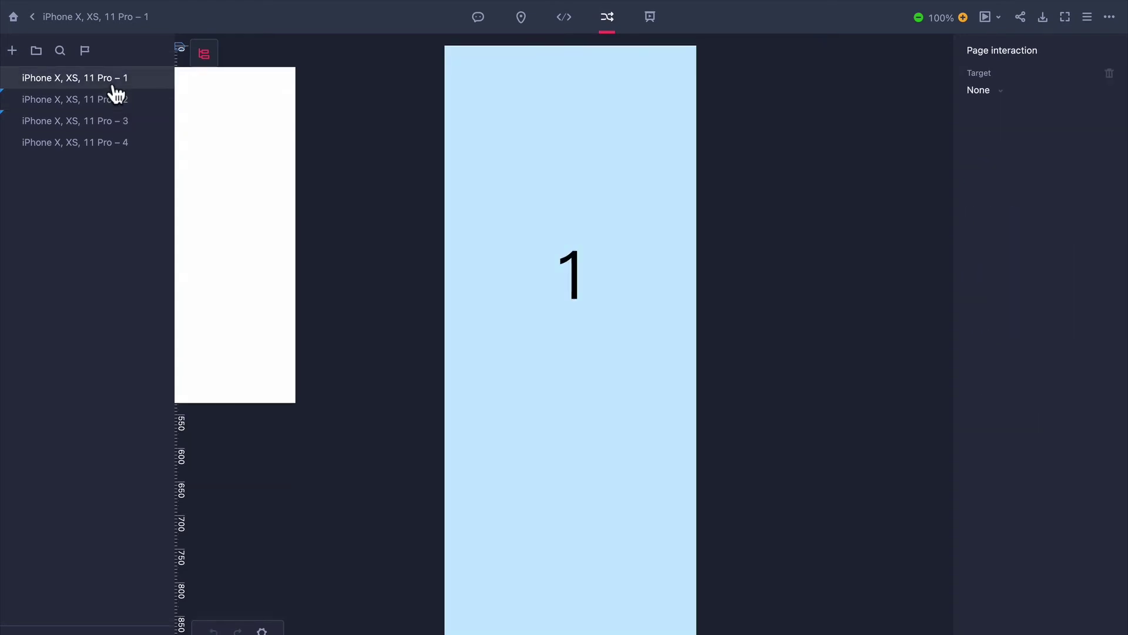
{"action": "right_click", "coordinate": [115, 87]}
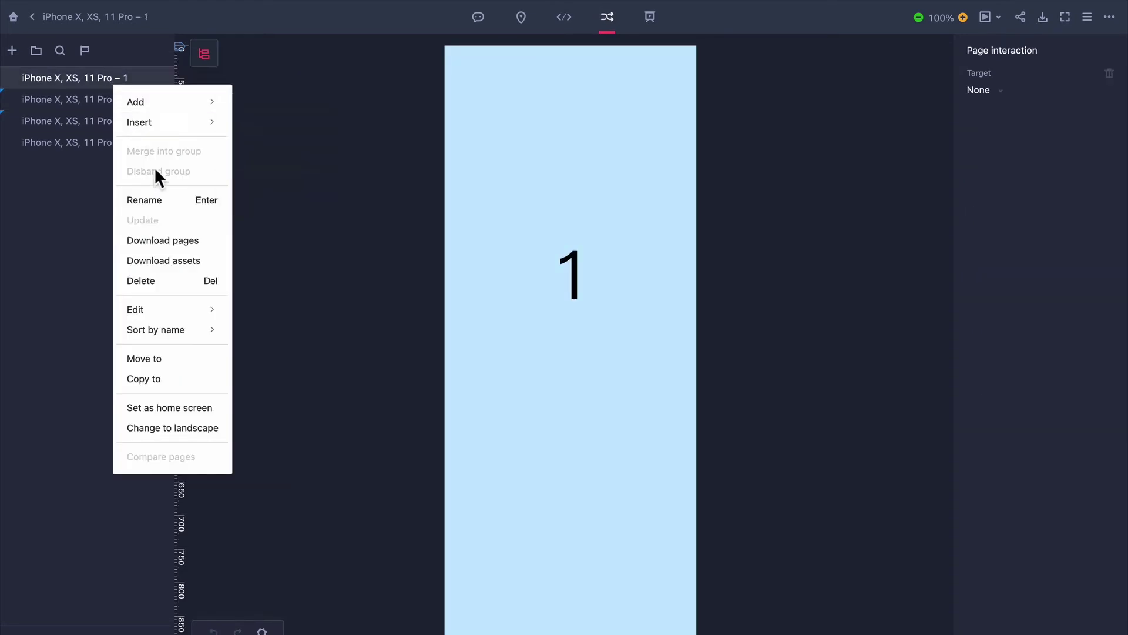
{"action": "mouse_move", "coordinate": [171, 330]}
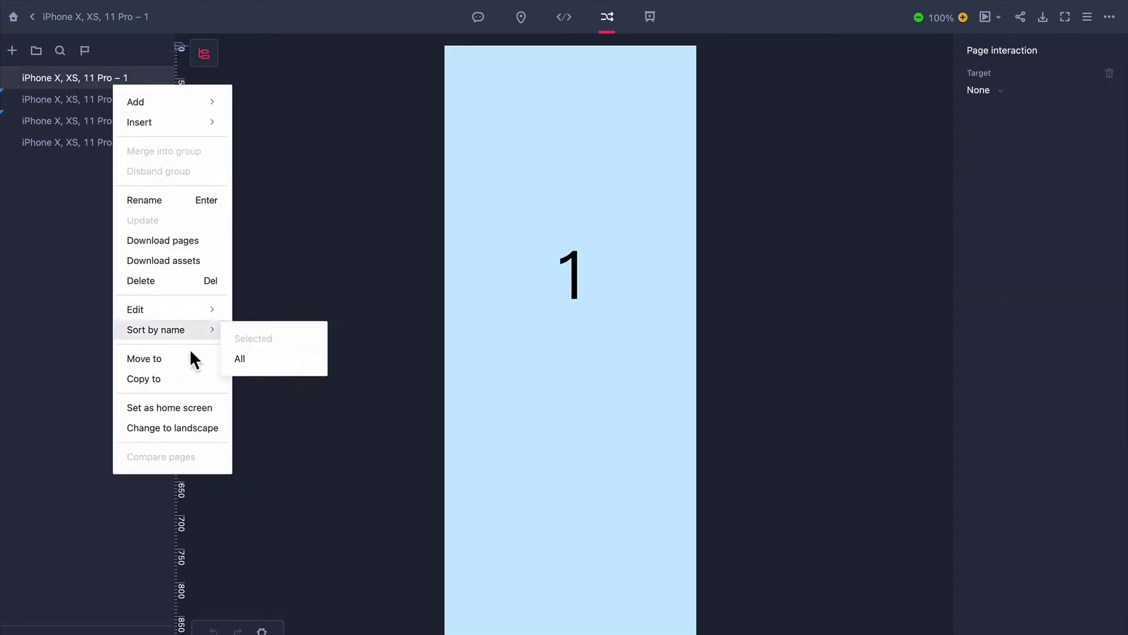
{"action": "left_click", "coordinate": [168, 408]}
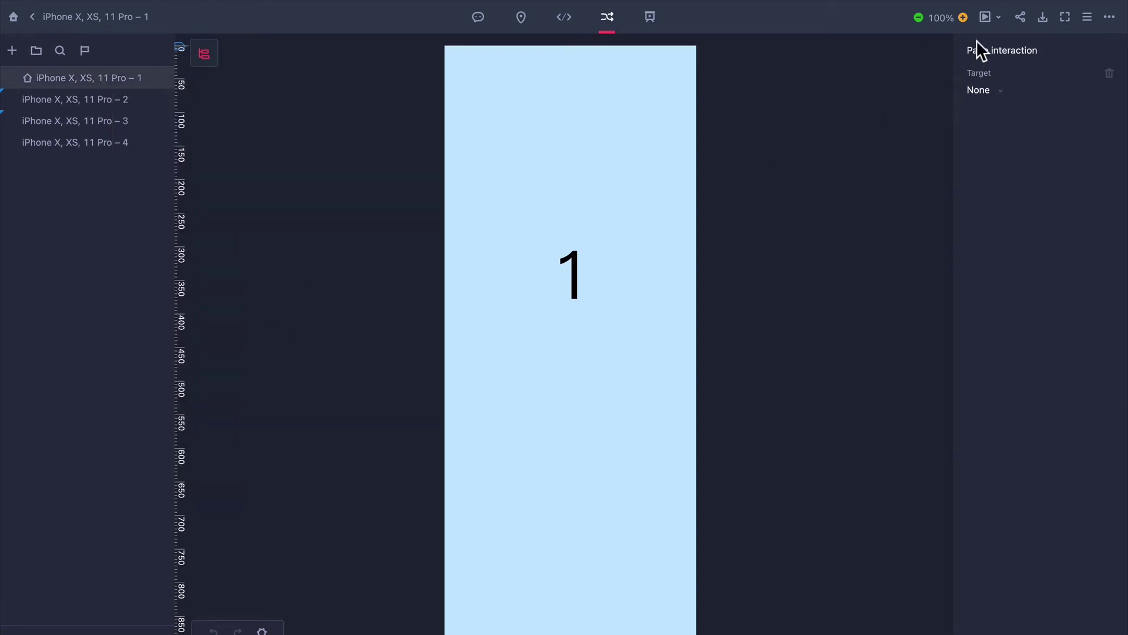
Preview page 2's 2 link returning home, then verify its target in the editor
{"action": "left_click", "coordinate": [985, 17]}
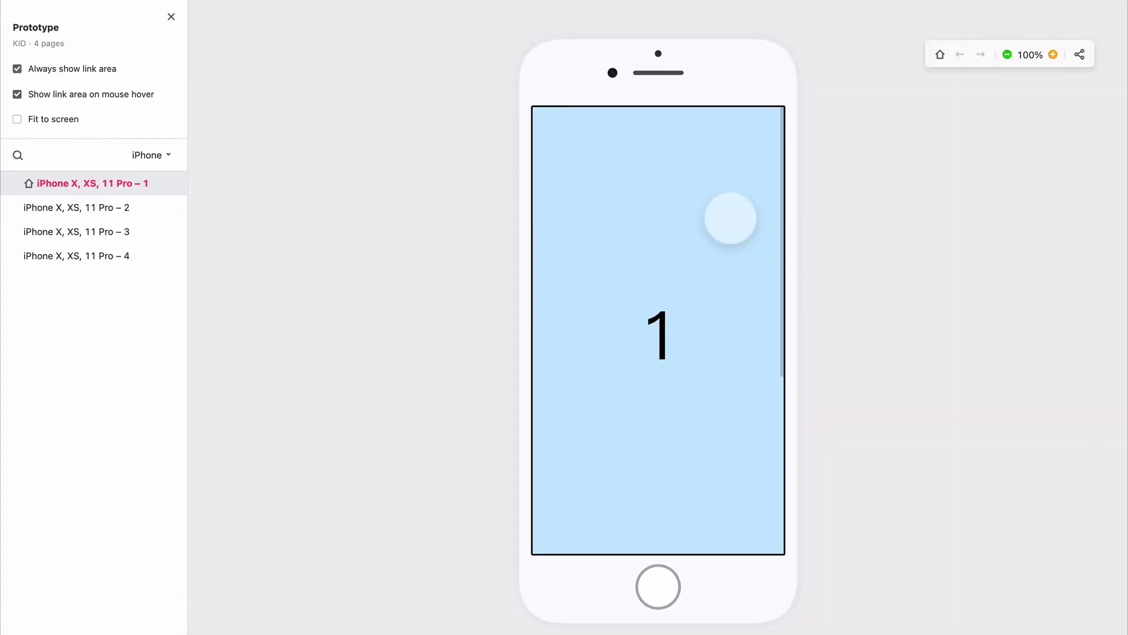
{"action": "left_click", "coordinate": [128, 209]}
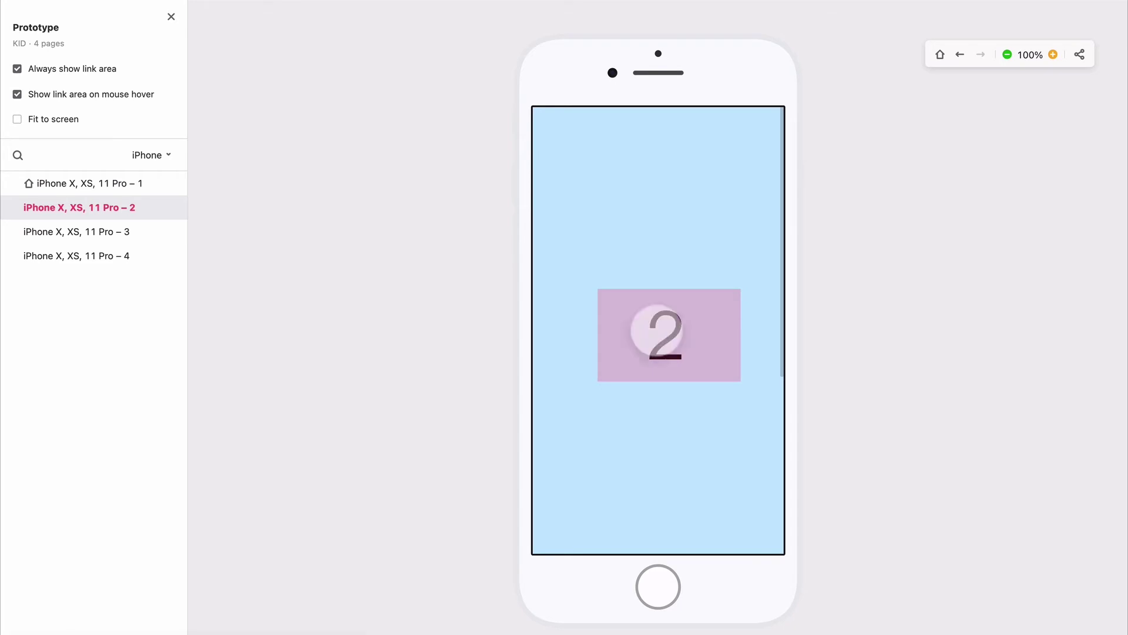
{"action": "left_click", "coordinate": [657, 330]}
{"action": "key", "text": "super+w"}
{"action": "left_click", "coordinate": [75, 100]}
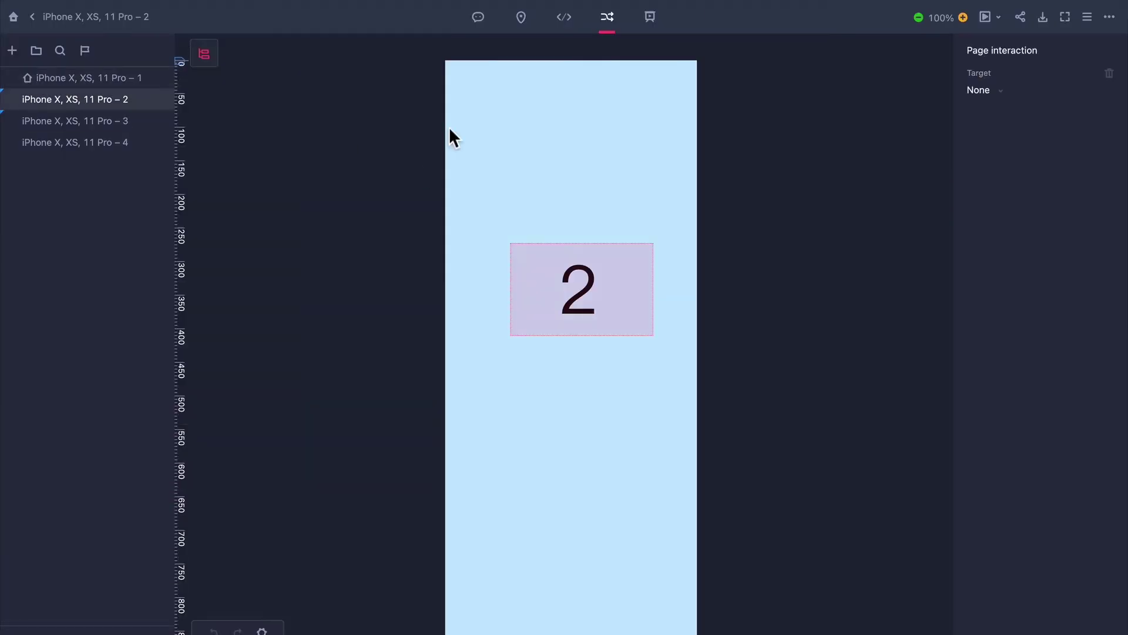
{"action": "left_click", "coordinate": [587, 259]}
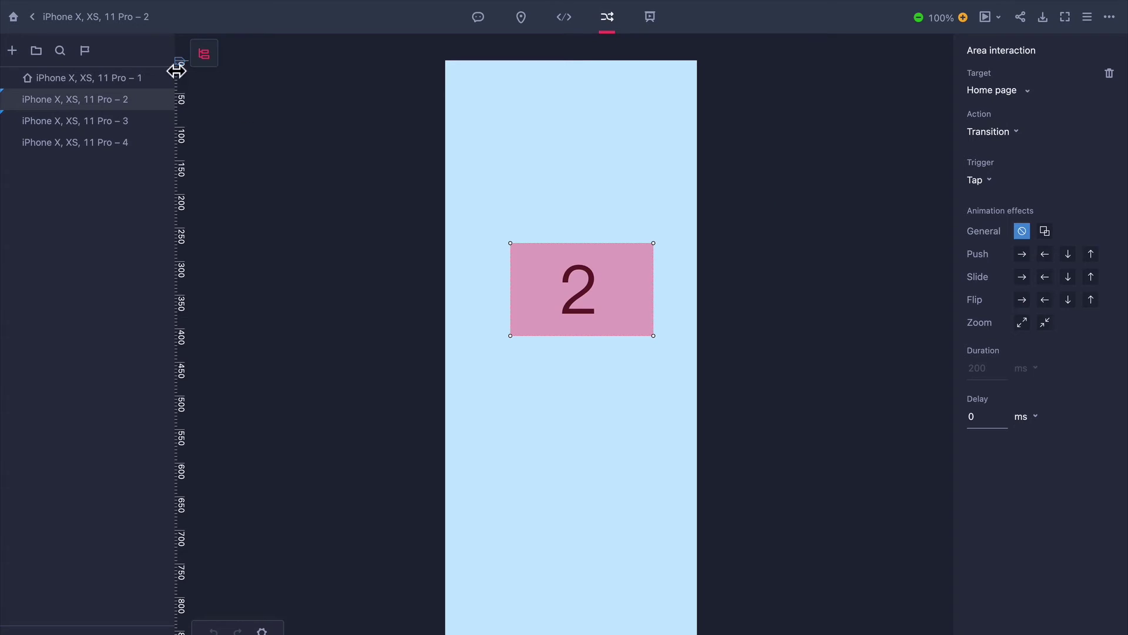
{"action": "left_click", "coordinate": [120, 81]}
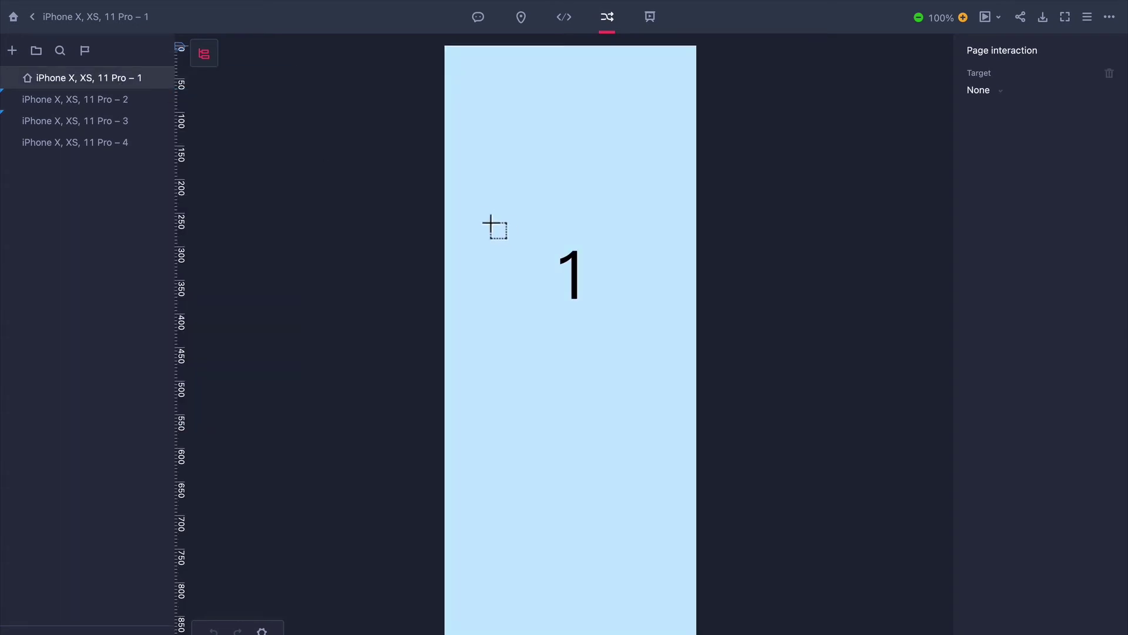
Link a hotspot over the 1 to the external site mockplus.com and test it in preview
{"action": "left_click_drag", "start_coordinate": [490, 222], "coordinate": [659, 324]}
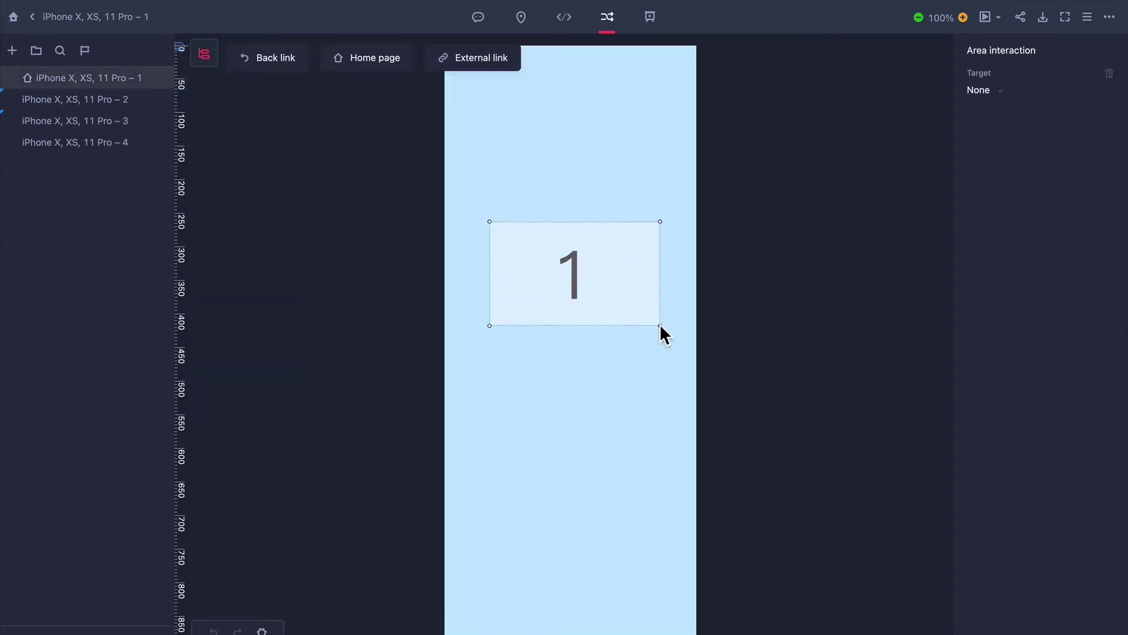
{"action": "left_click_drag", "start_coordinate": [660, 273], "coordinate": [486, 65]}
{"action": "type", "text": "mockplus.com"}
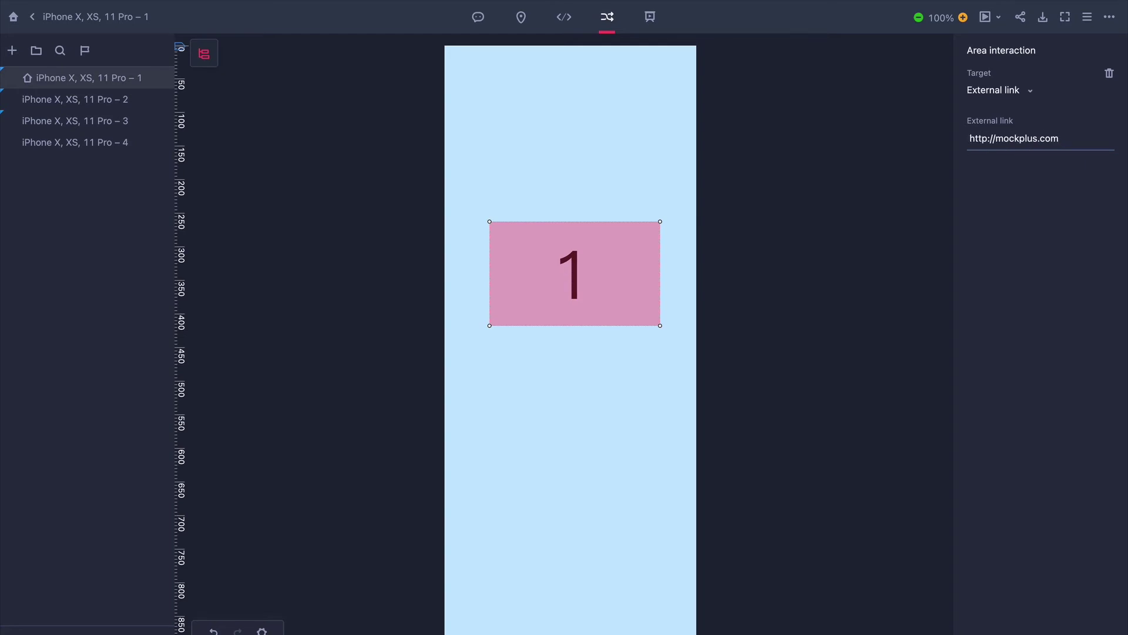
{"action": "left_click", "coordinate": [986, 22]}
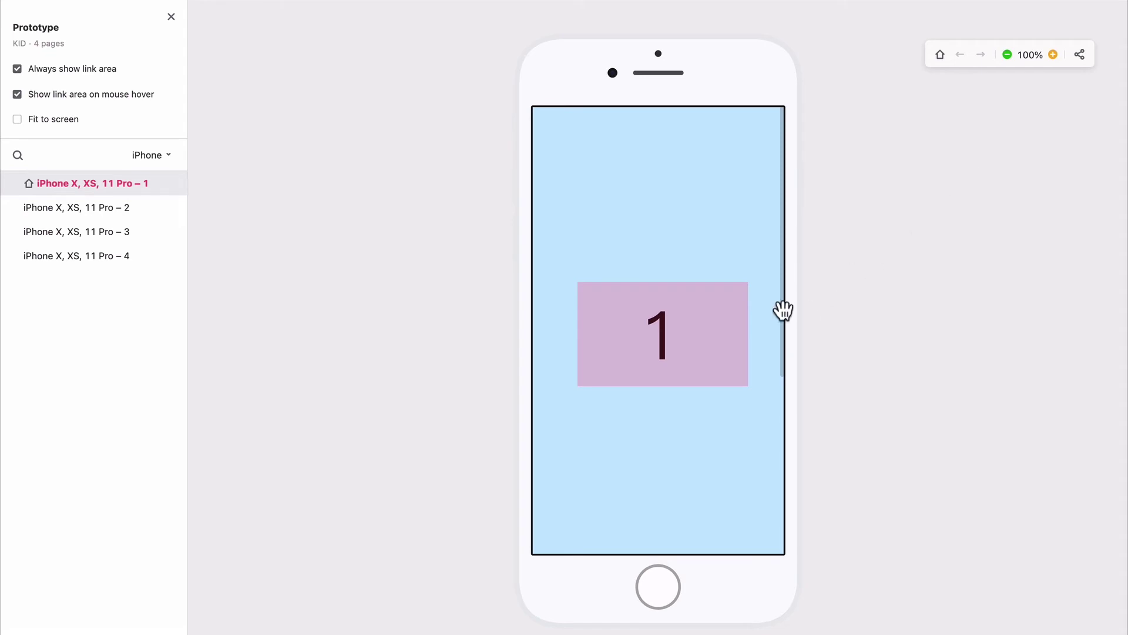
{"action": "left_click", "coordinate": [661, 325]}
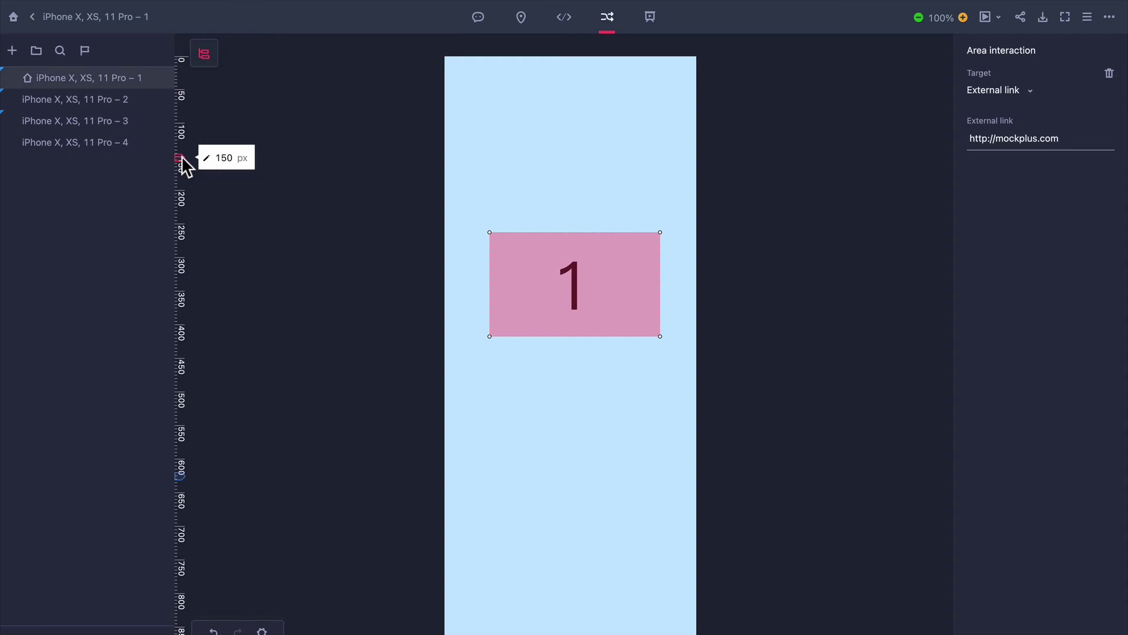
Drag two horizontal guides onto artboard 1, setting one to exactly 100 px
{"action": "mouse_move", "coordinate": [182, 156]}
{"action": "left_mouse_down"}
{"action": "mouse_move", "coordinate": [182, 176]}
{"action": "mouse_move", "coordinate": [180, 132]}
{"action": "left_mouse_up"}
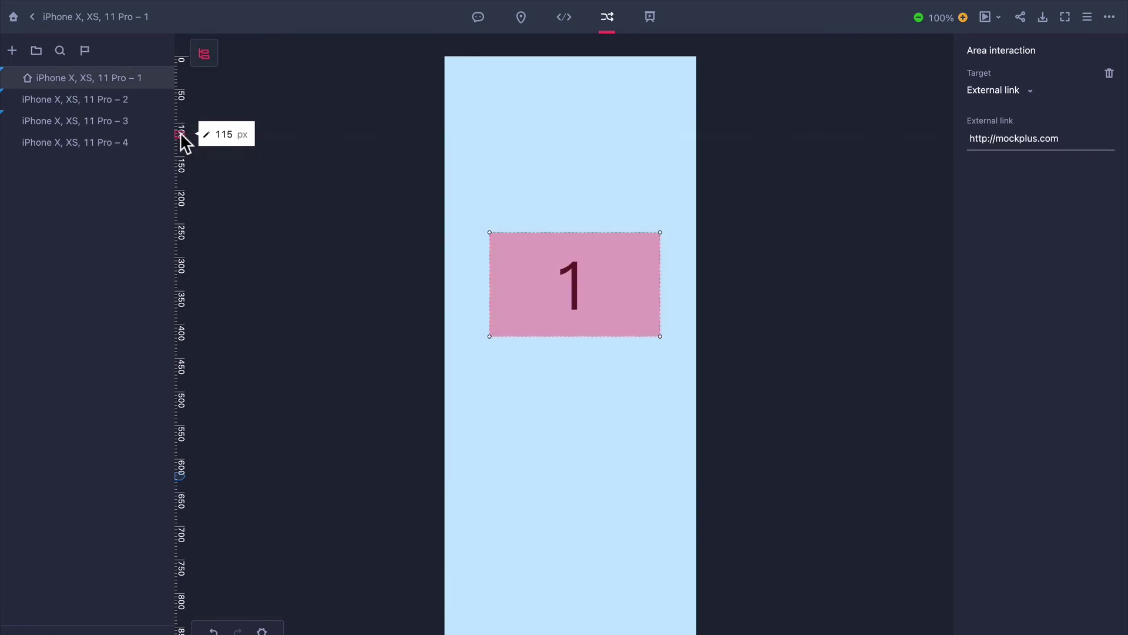
{"action": "left_click_drag", "start_coordinate": [183, 473], "coordinate": [178, 519]}
{"action": "left_click", "coordinate": [223, 133]}
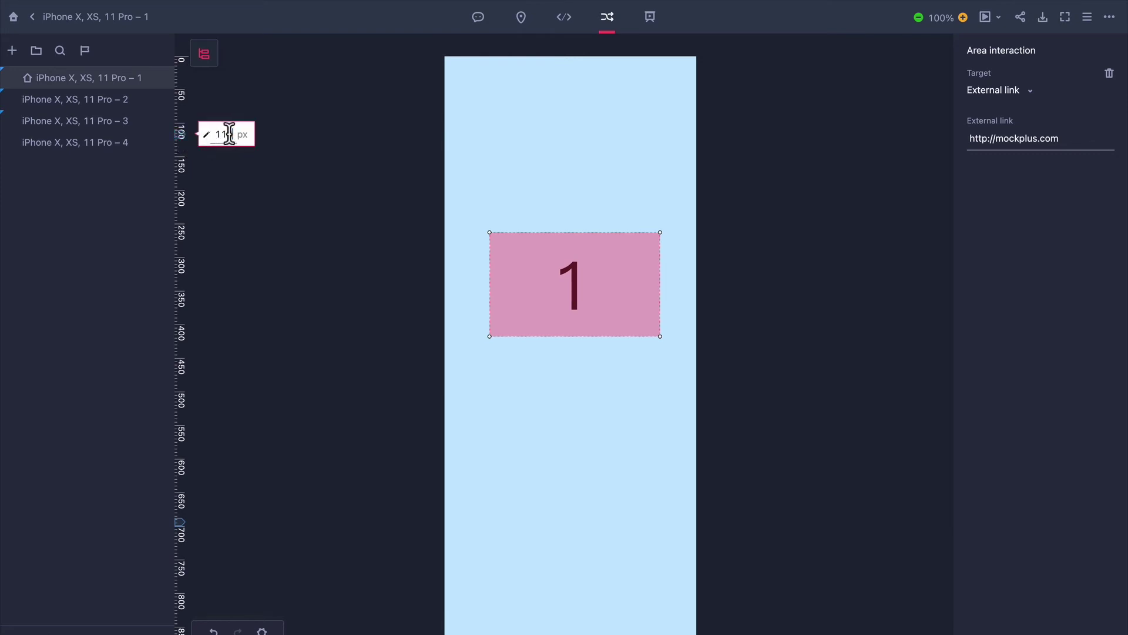
{"action": "double_click", "coordinate": [228, 132]}
{"action": "type", "text": "100"}
{"action": "key", "text": "Return"}
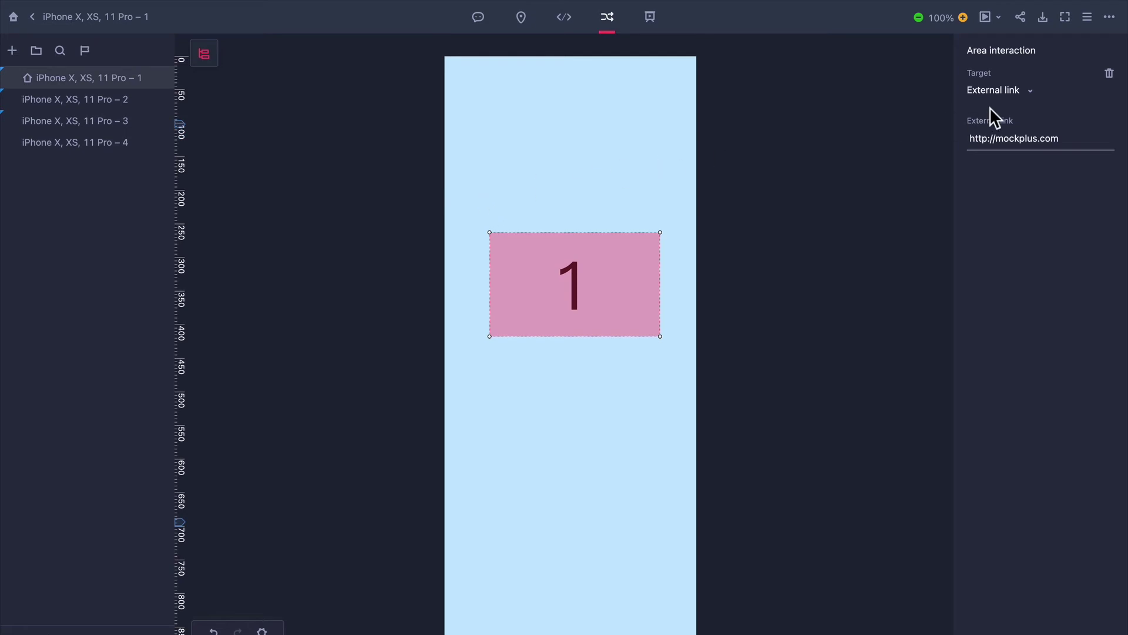
{"action": "left_click", "coordinate": [990, 16]}
{"action": "scroll", "coordinate": [666, 312], "scroll_direction": "down", "scroll_amount": 5}
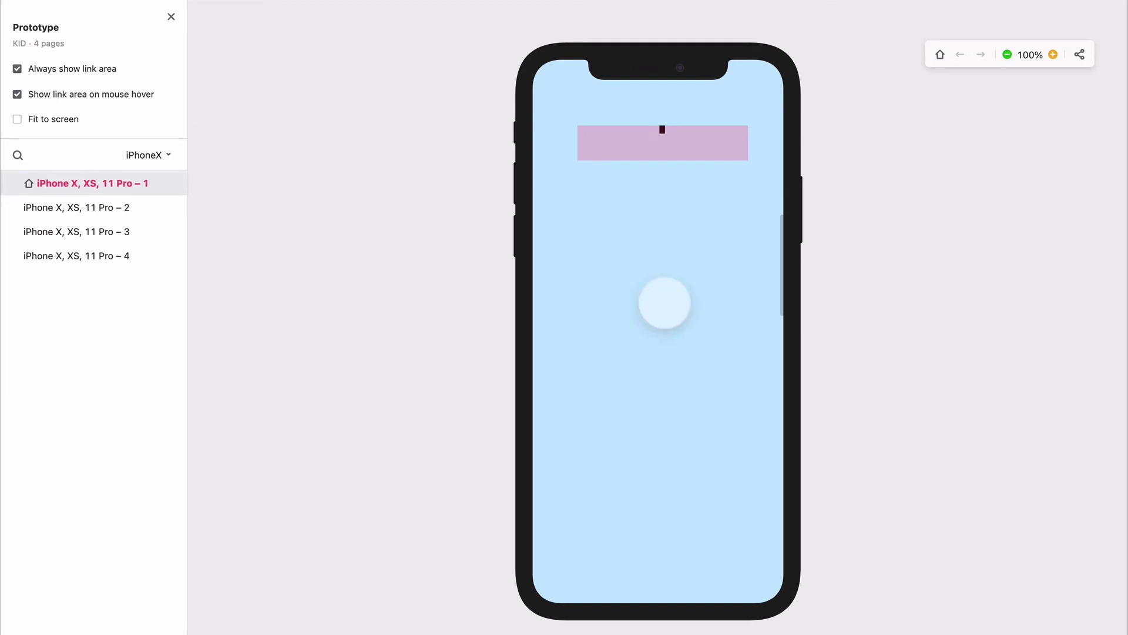
{"action": "scroll", "coordinate": [666, 309], "scroll_direction": "up", "scroll_amount": 3}
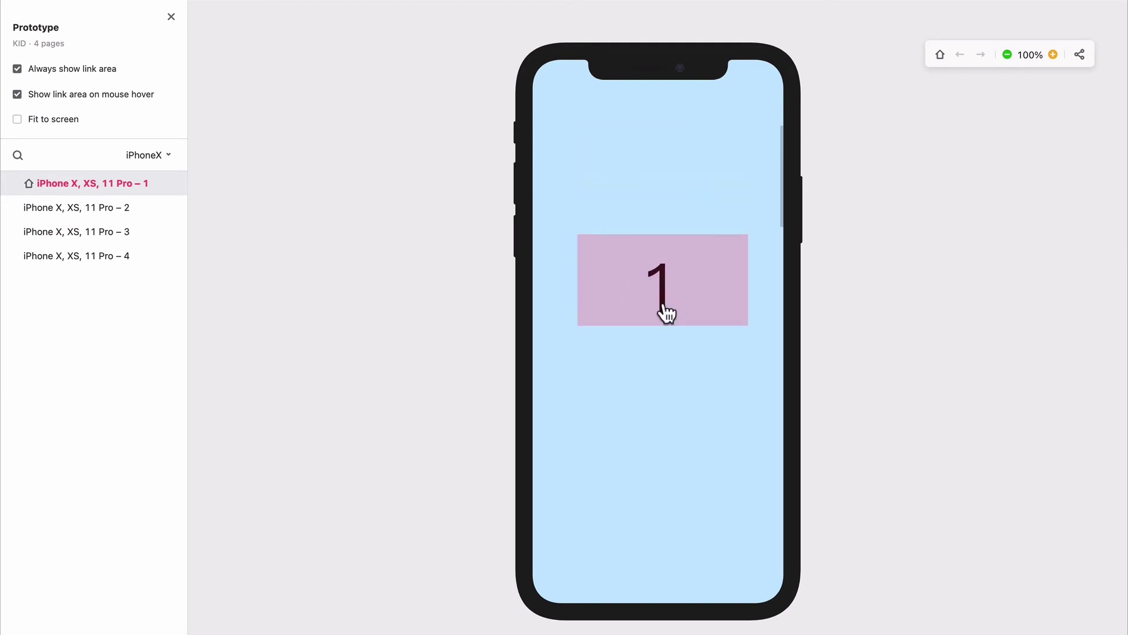
{"action": "scroll", "coordinate": [666, 312], "scroll_direction": "down", "scroll_amount": 5}
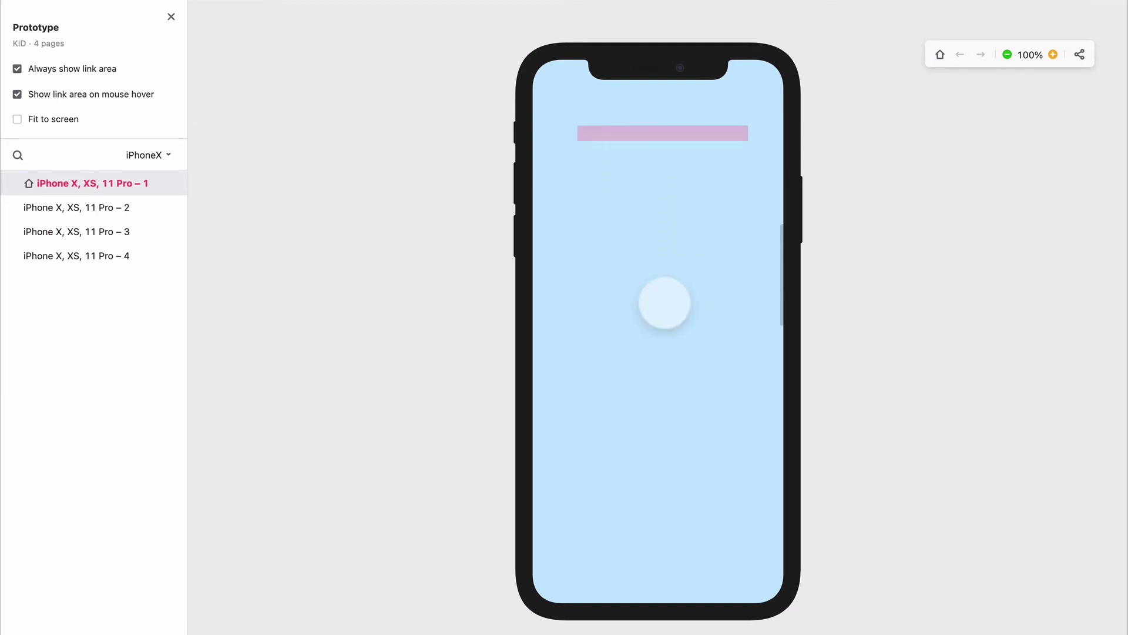
{"action": "scroll", "coordinate": [665, 303], "scroll_direction": "up", "scroll_amount": 5}
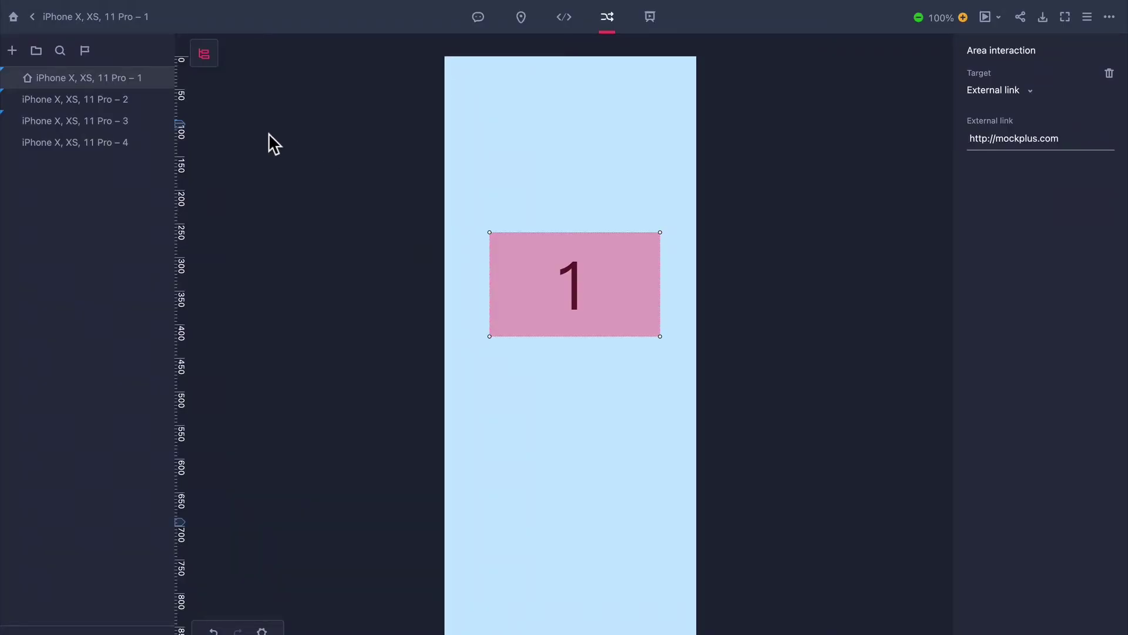
Change the first page in the page list to landscape and preview it
{"action": "right_click", "coordinate": [87, 80]}
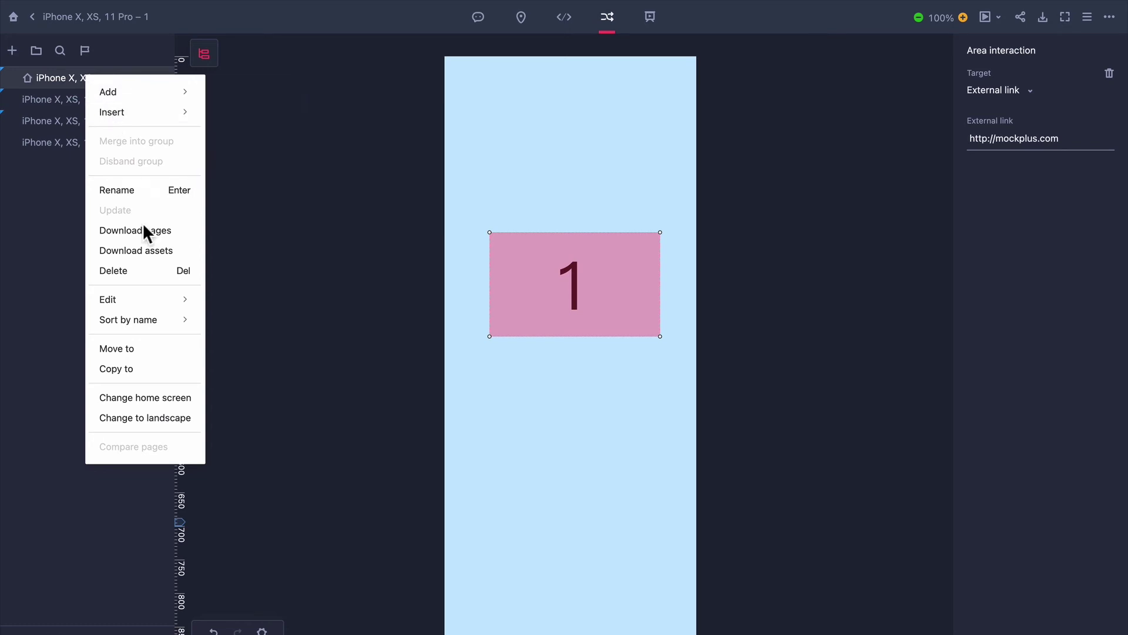
{"action": "left_click", "coordinate": [140, 418]}
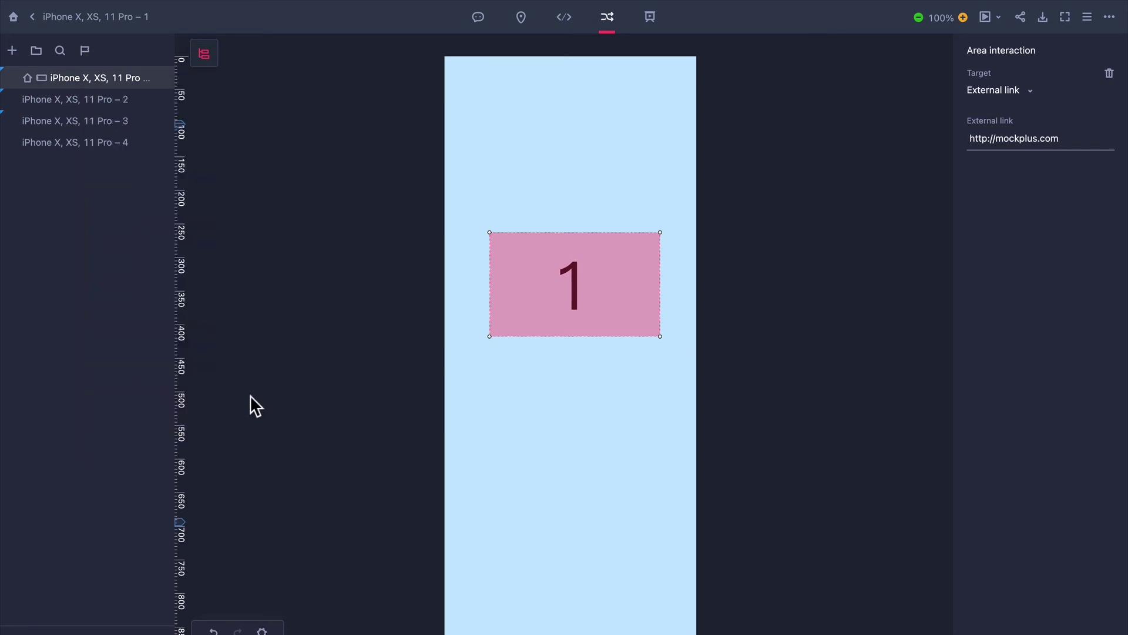
{"action": "left_click", "coordinate": [986, 21]}
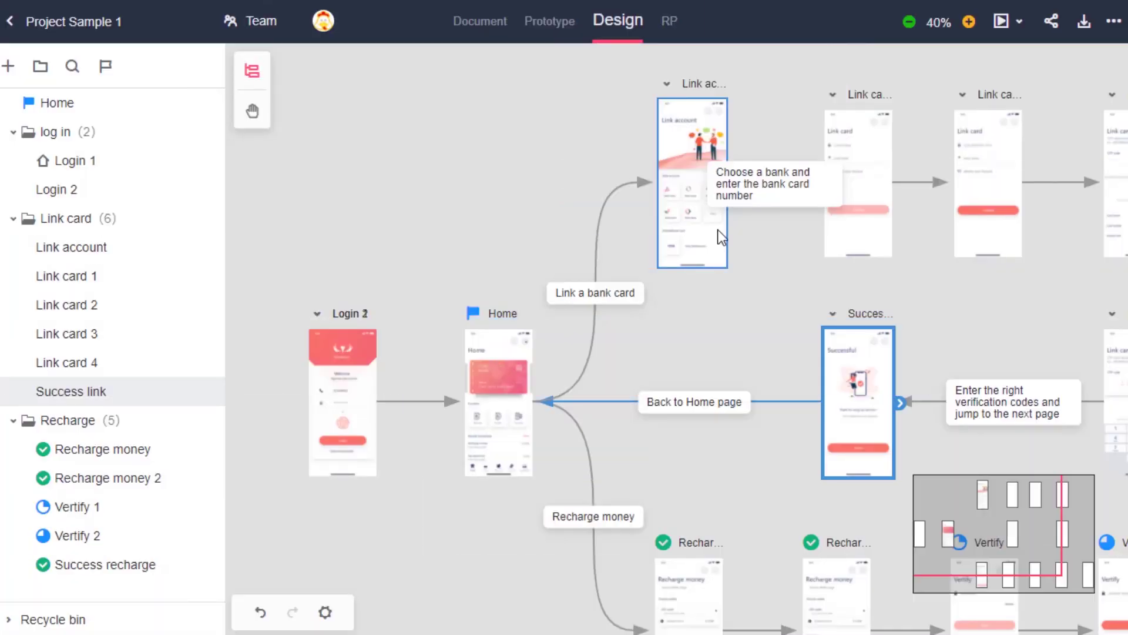
Open the Success link page and set the preview device frame to iPhone X
{"action": "double_click", "coordinate": [855, 399]}
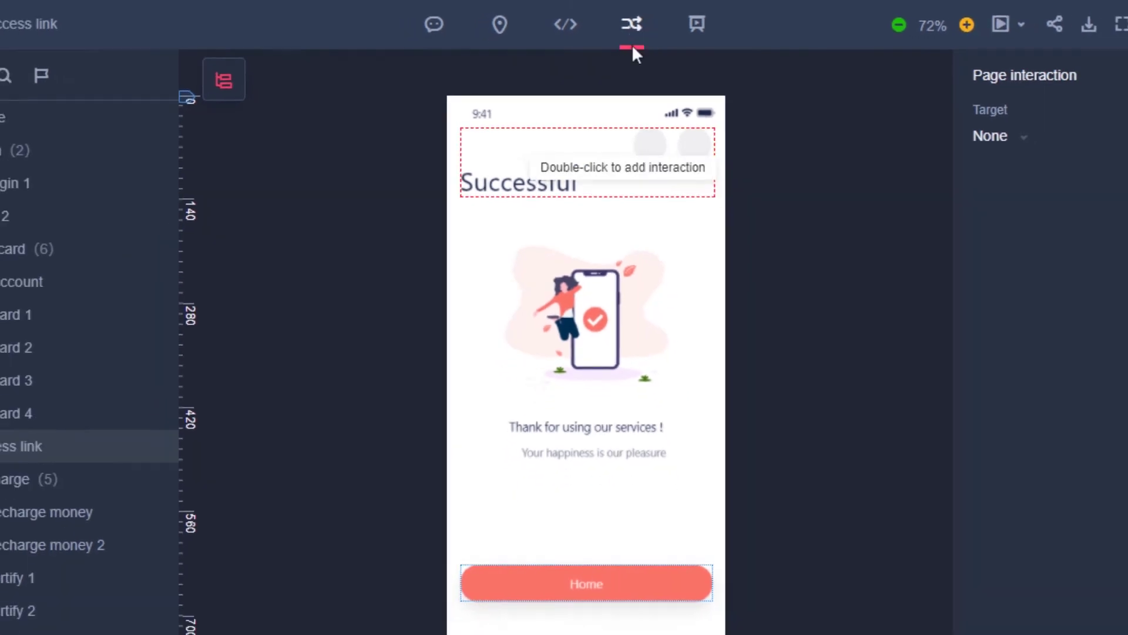
{"action": "left_click", "coordinate": [345, 612]}
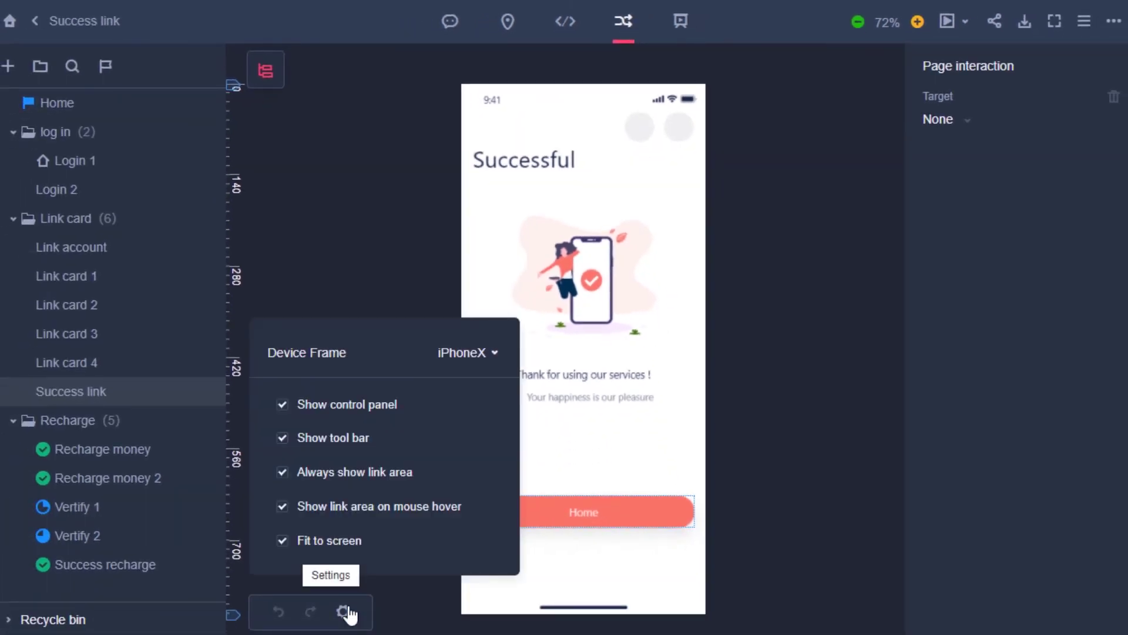
{"action": "left_click", "coordinate": [497, 353]}
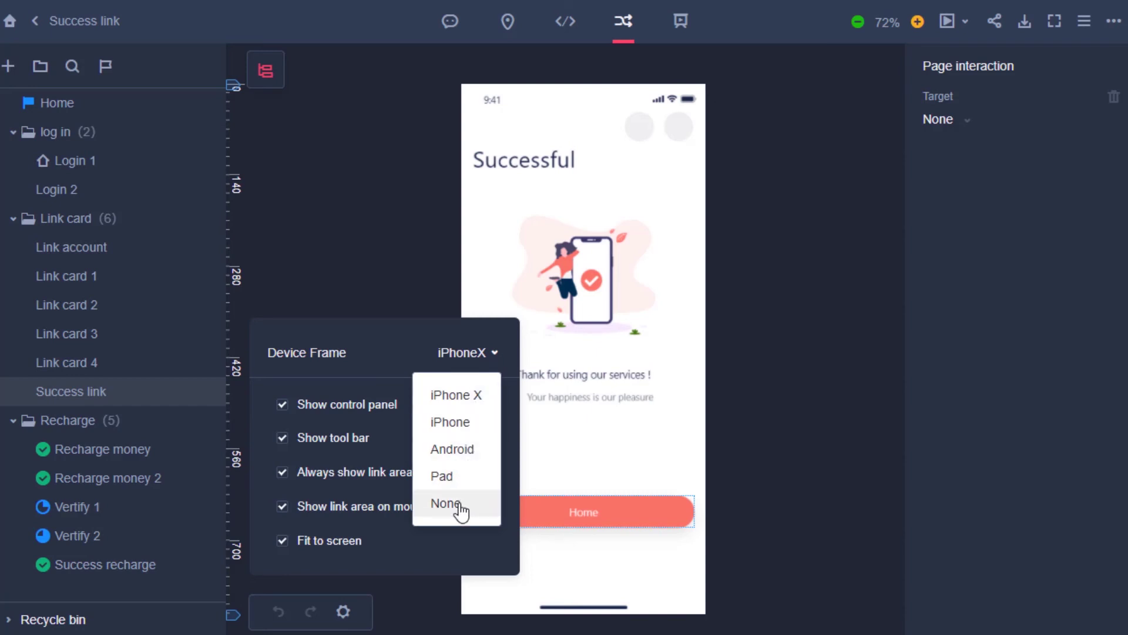
{"action": "left_click", "coordinate": [464, 395]}
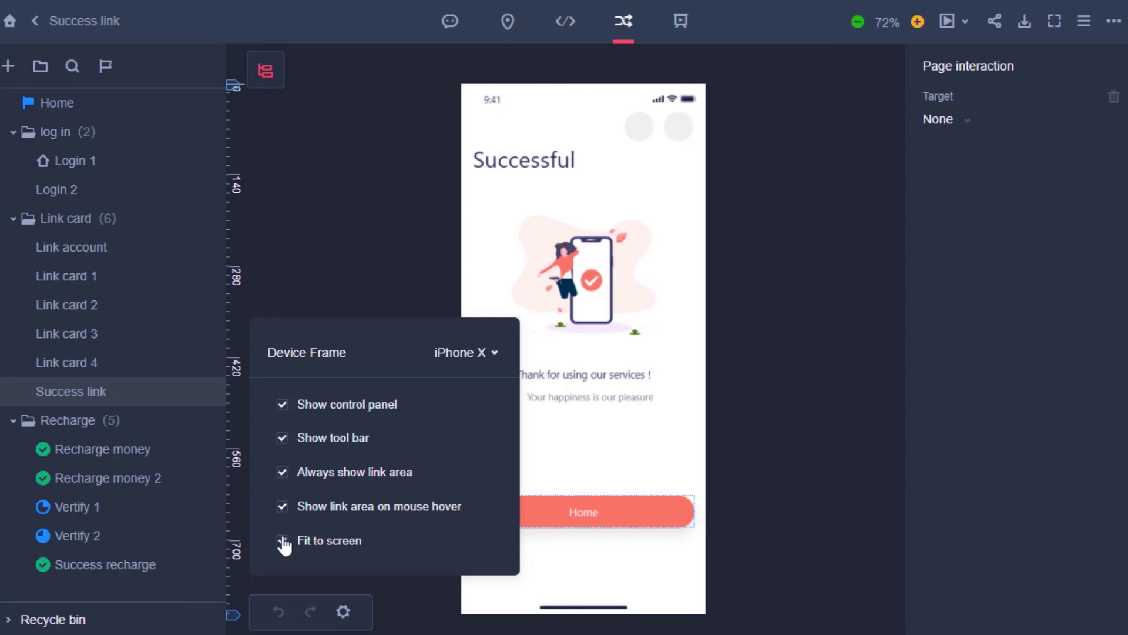
Close the display settings and preview starting from the current Success link page
{"action": "left_click", "coordinate": [803, 490]}
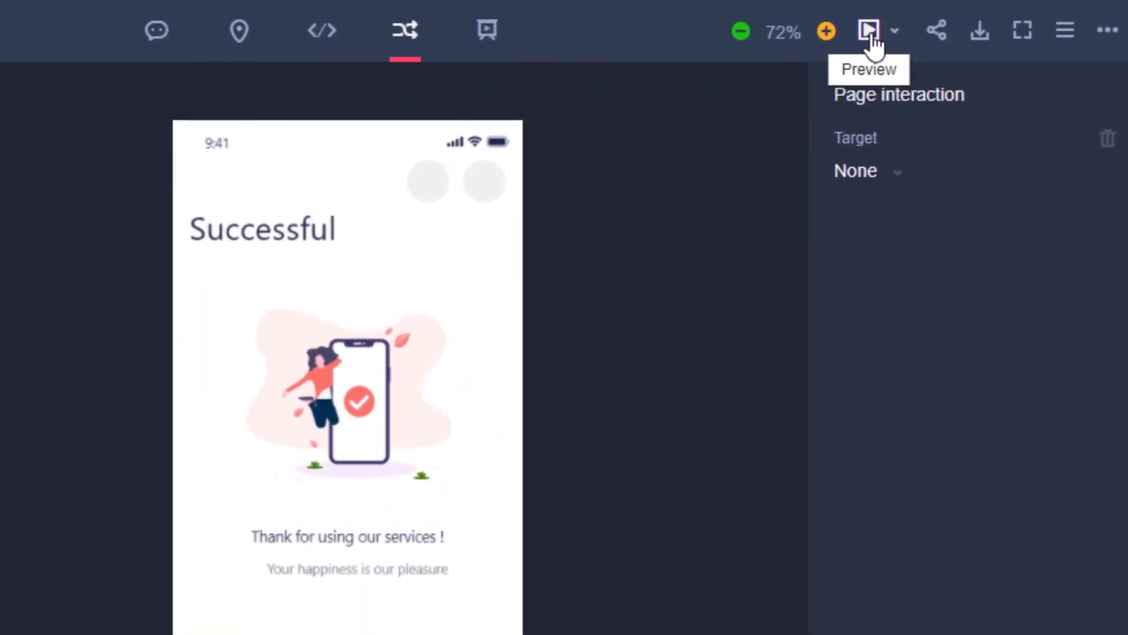
{"action": "left_click", "coordinate": [895, 32]}
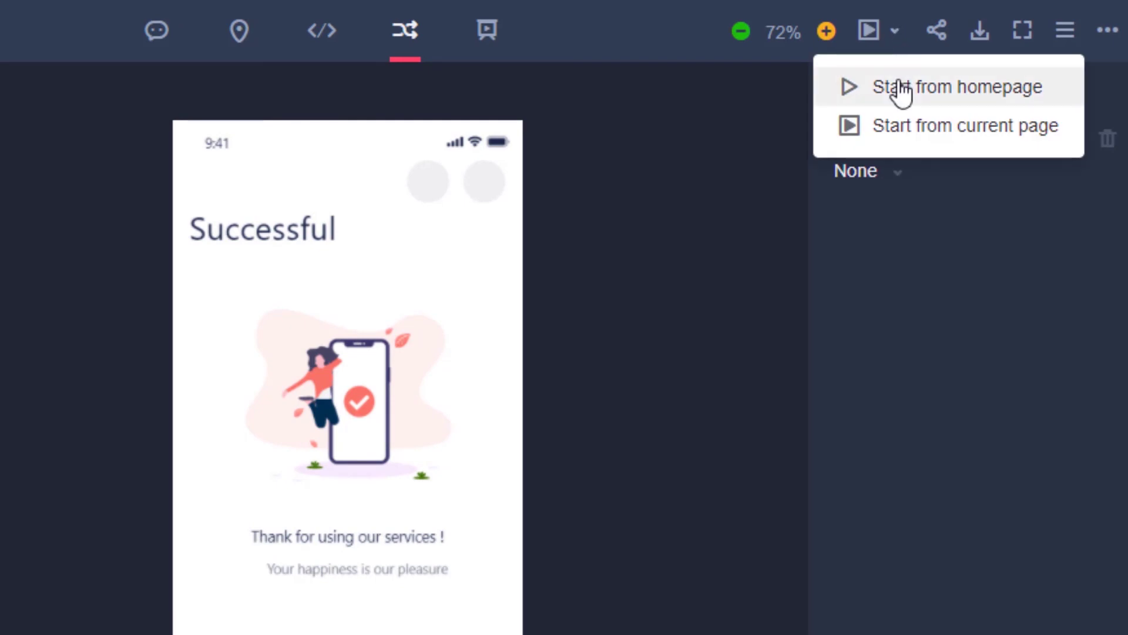
{"action": "left_click", "coordinate": [899, 127]}
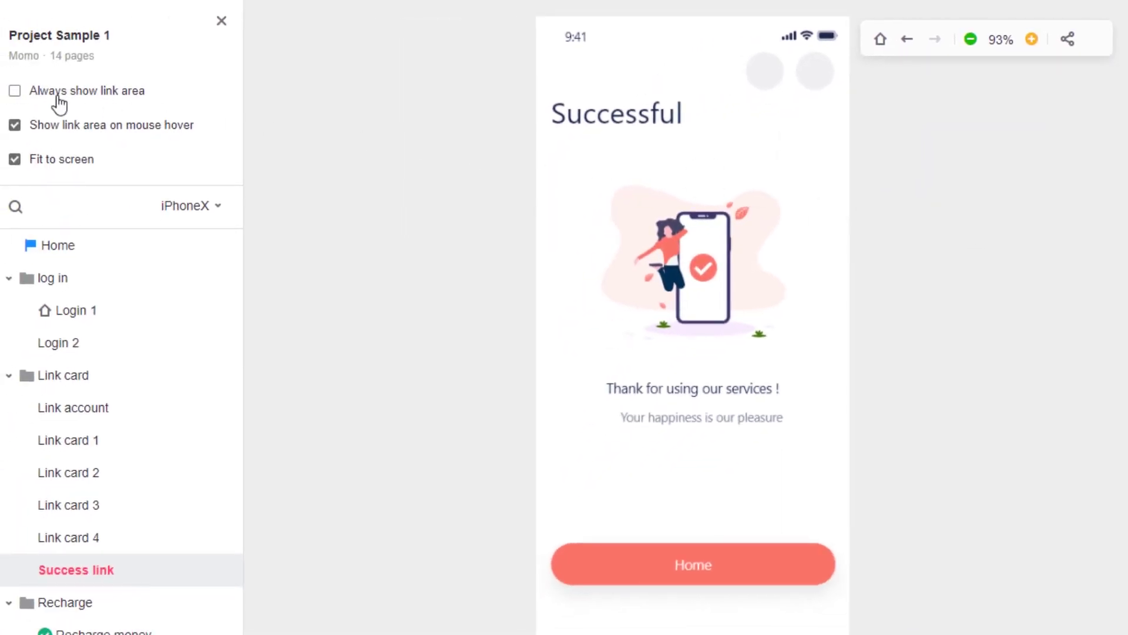
{"action": "left_click", "coordinate": [59, 97]}
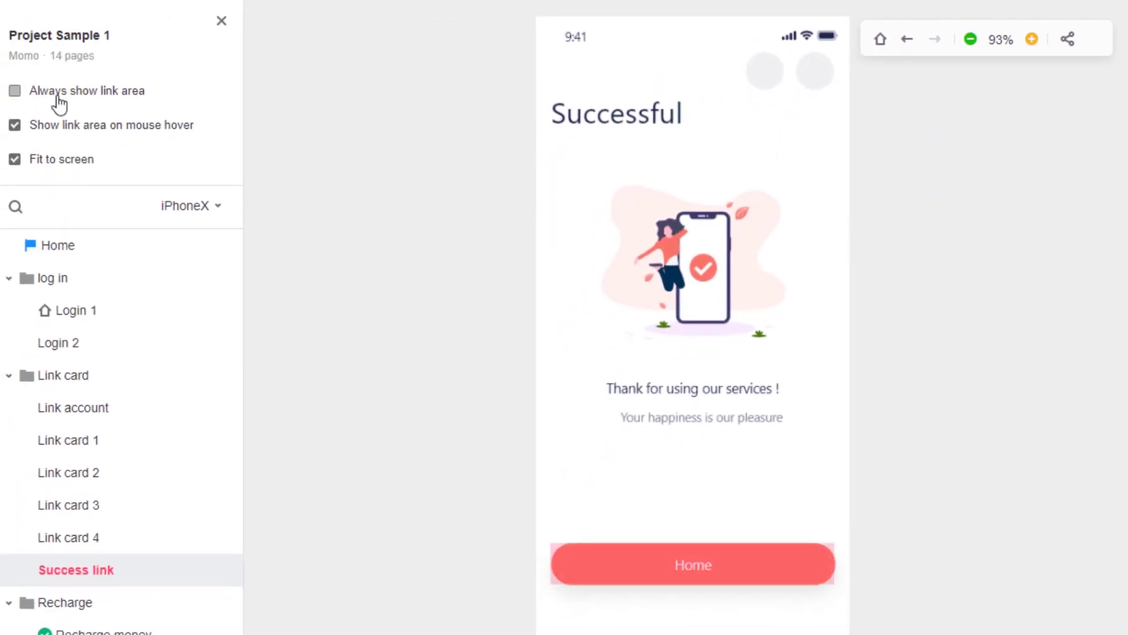
{"action": "left_click", "coordinate": [59, 98]}
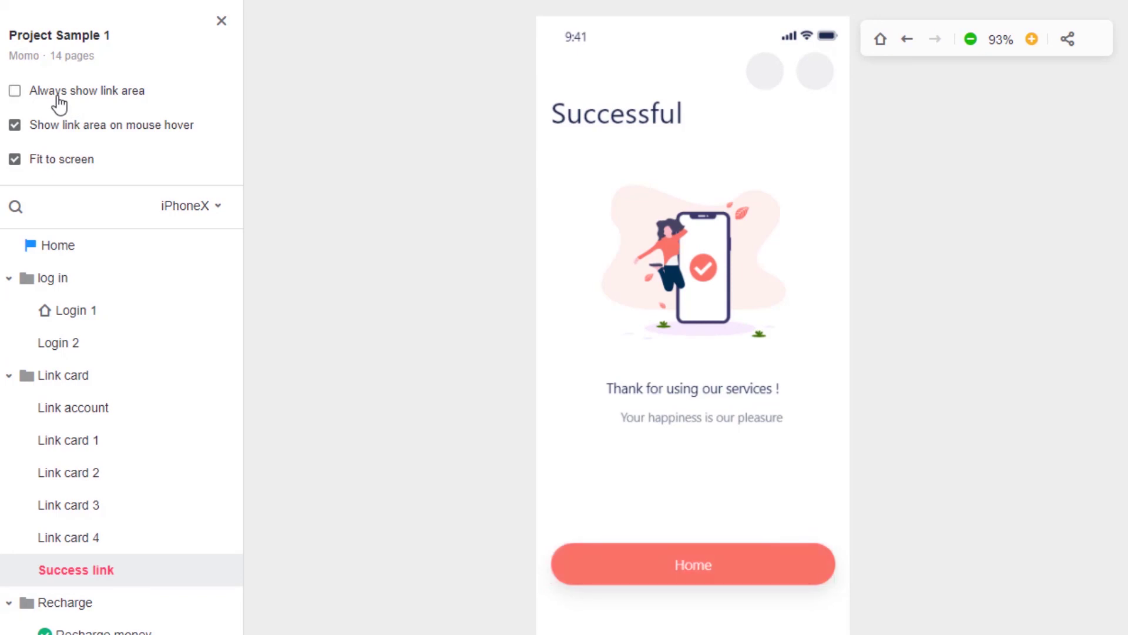
{"action": "left_click", "coordinate": [192, 213]}
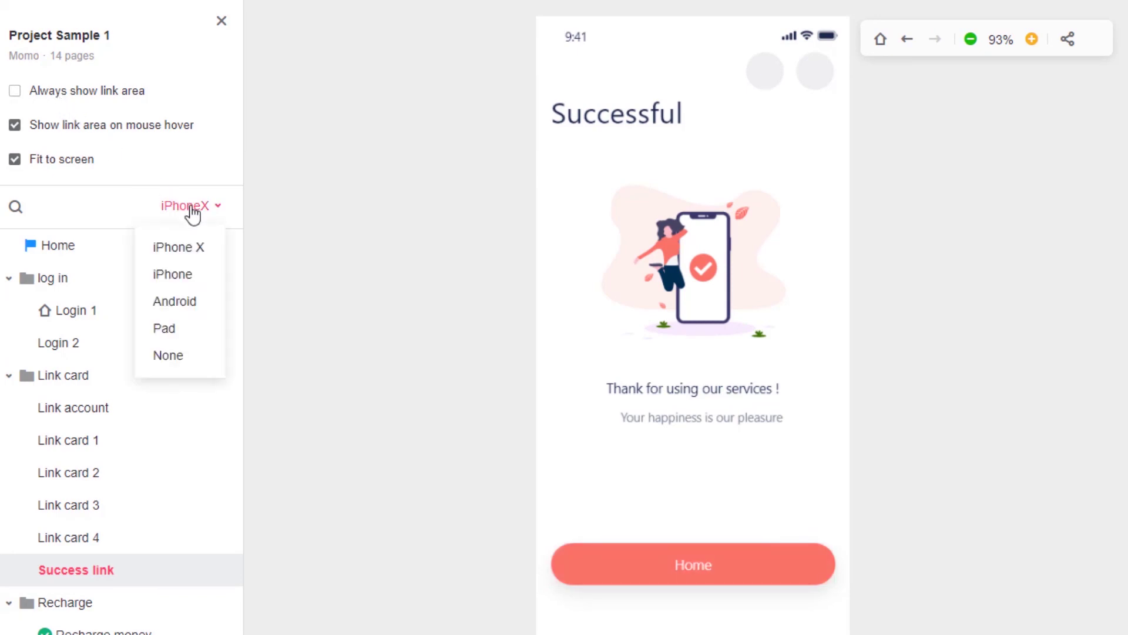
{"action": "left_click", "coordinate": [193, 215]}
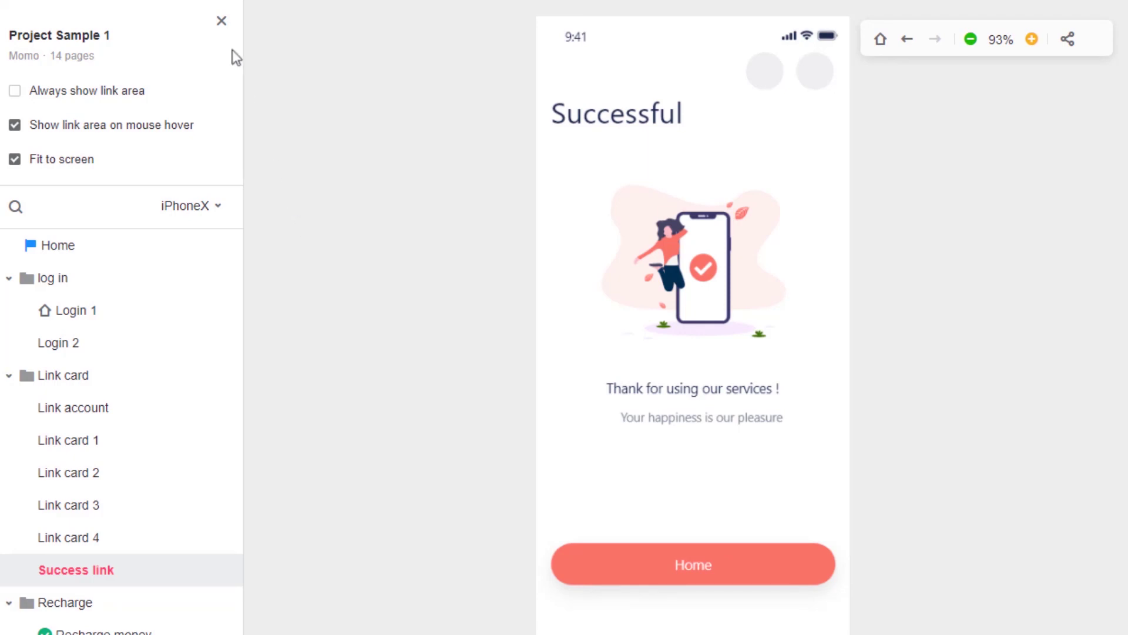
{"action": "left_click", "coordinate": [222, 21]}
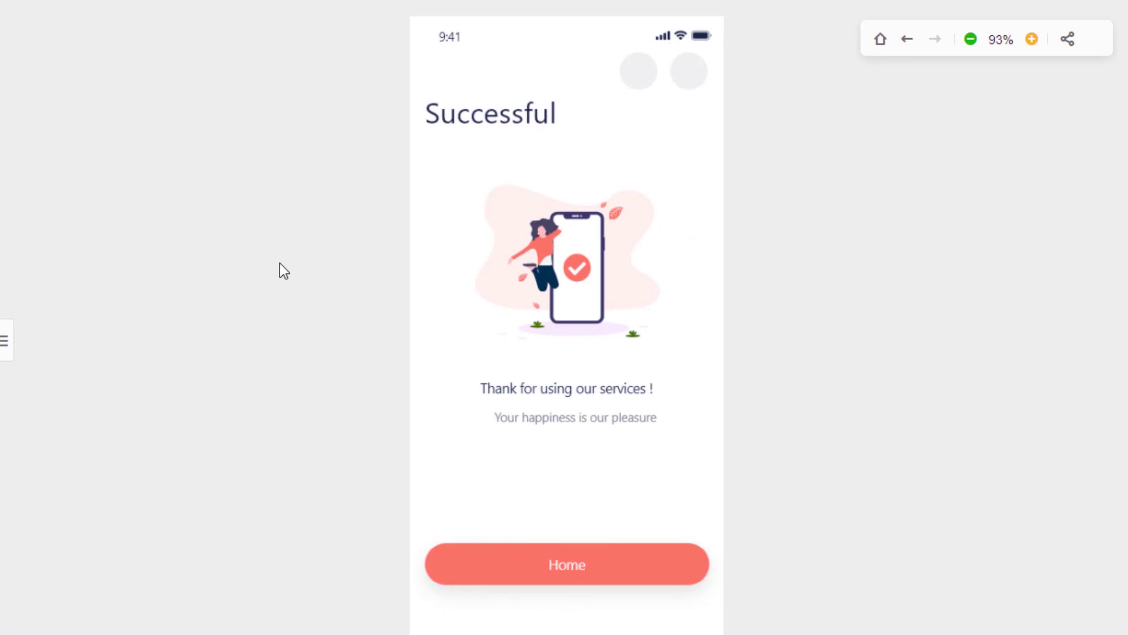
{"action": "left_click", "coordinate": [4, 347]}
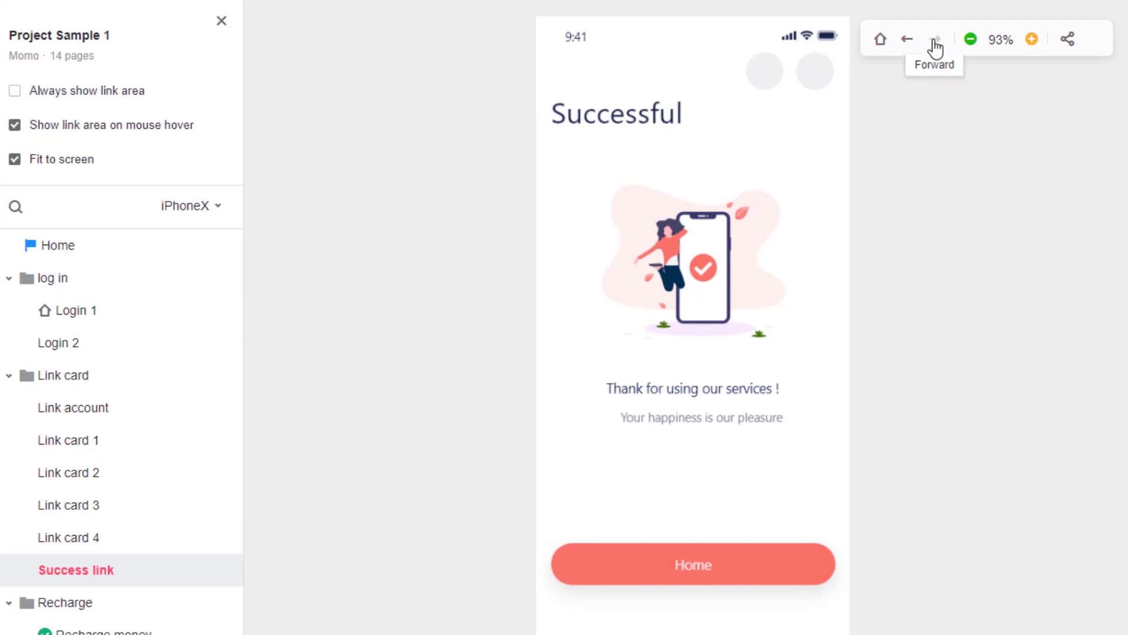
Zoom the preview to 83% and back to 93%, then copy the share preview link
{"action": "left_click", "coordinate": [971, 40]}
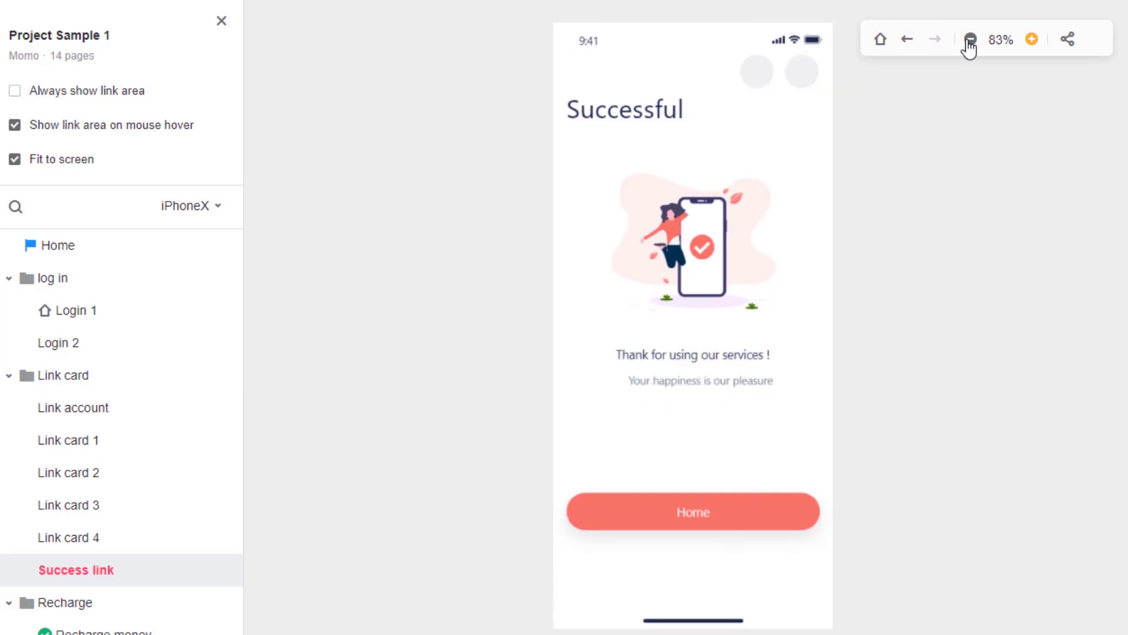
{"action": "left_click", "coordinate": [1033, 41]}
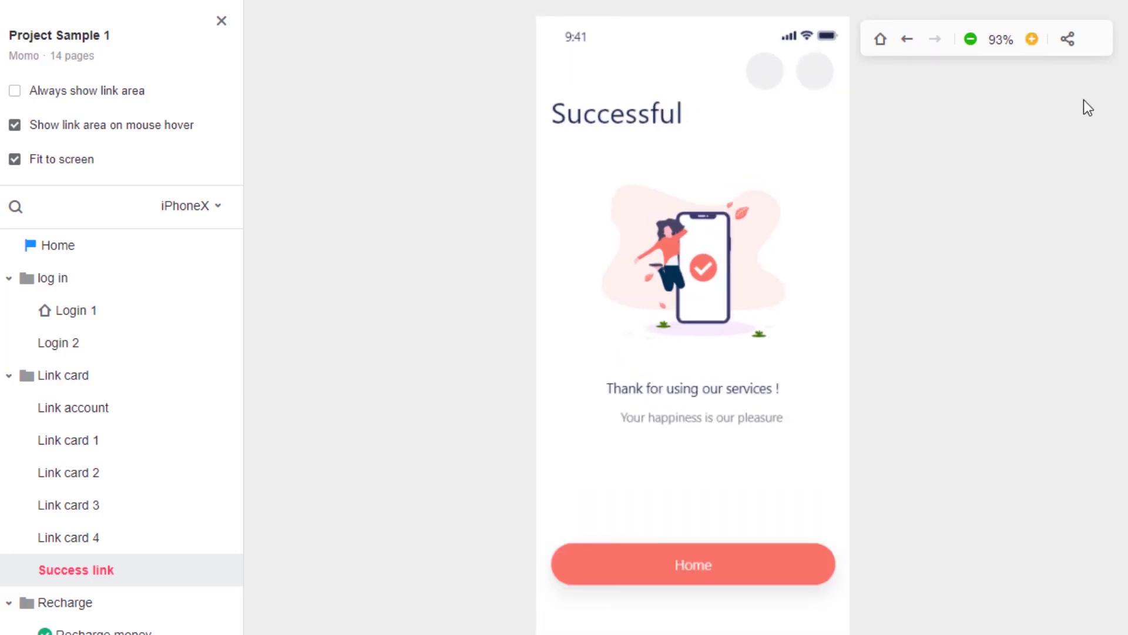
{"action": "left_click", "coordinate": [1073, 43]}
{"action": "left_click", "coordinate": [735, 268]}
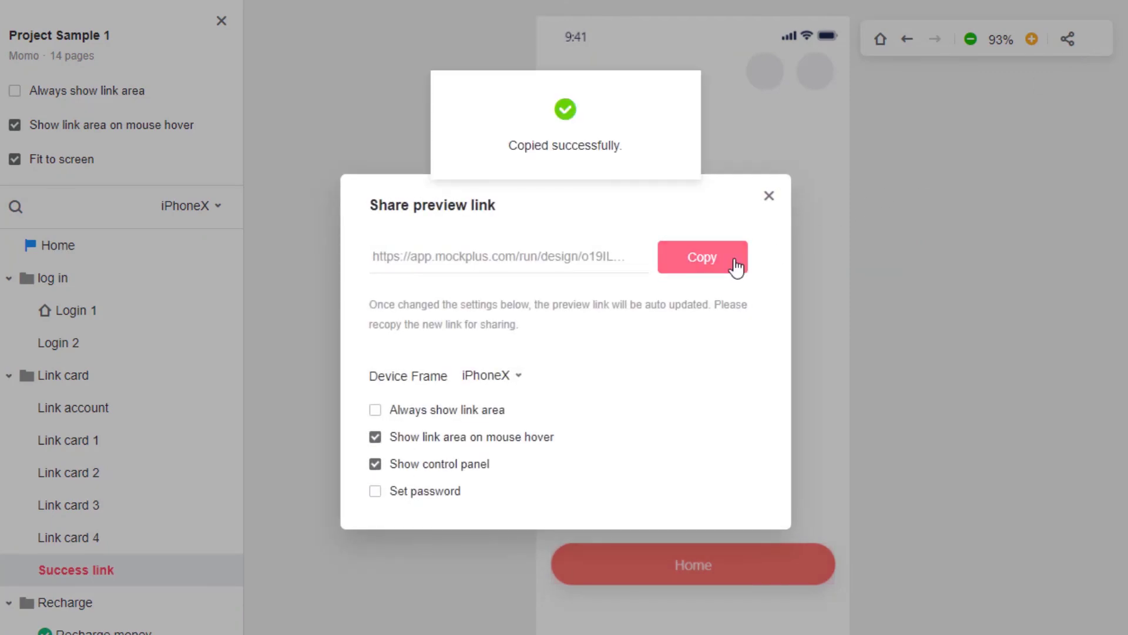
{"action": "left_click", "coordinate": [770, 196]}
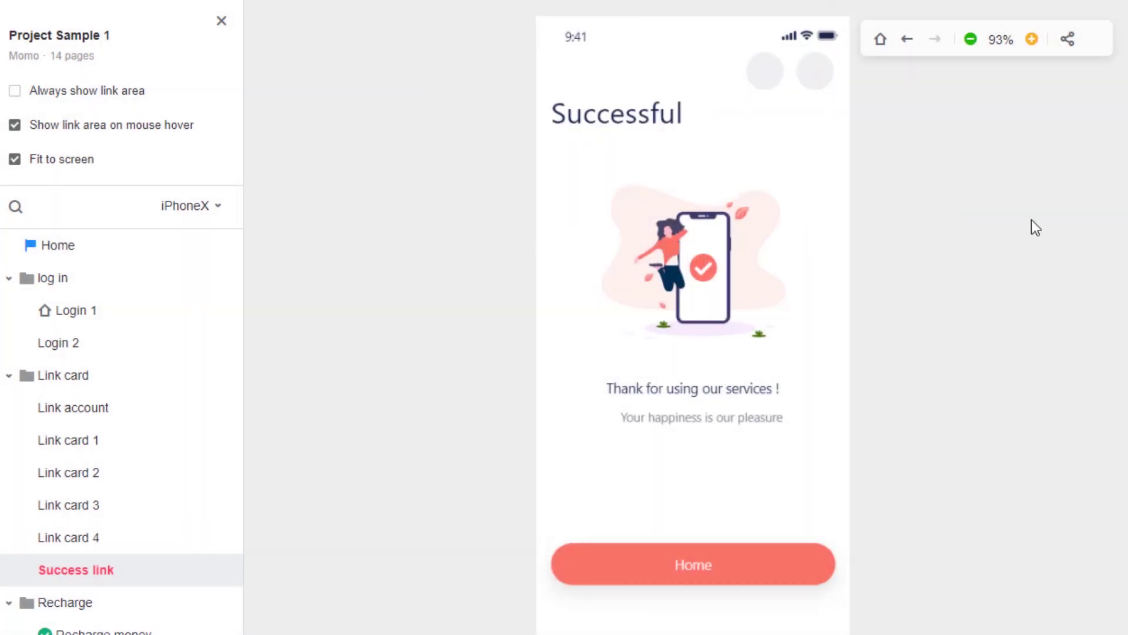